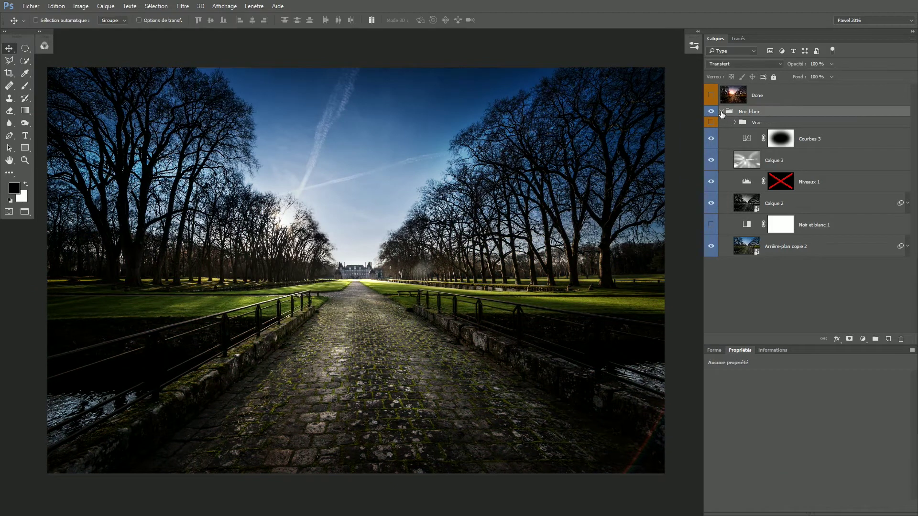
# Create a new layer group above the Noir blanc group and name it Coucher de soleil
pyautogui.click(875, 338)
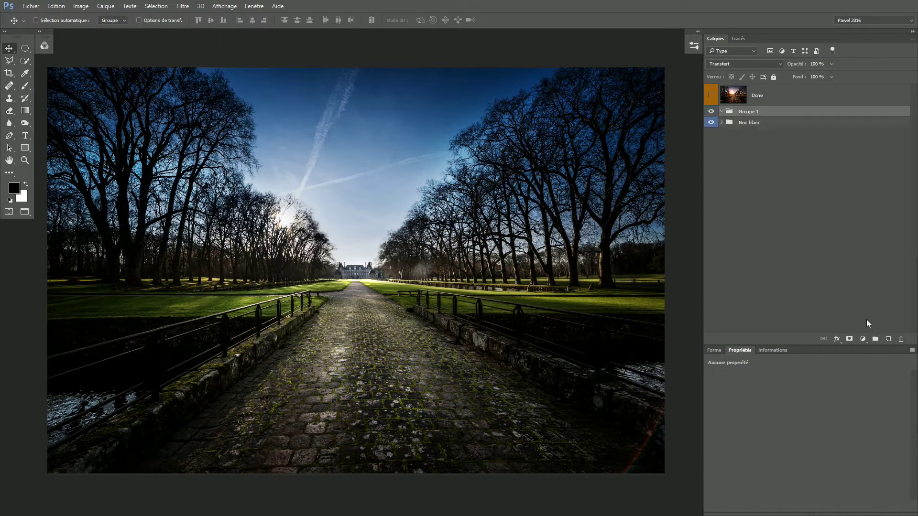
pyautogui.doubleClick(749, 112)
pyautogui.write('Coucher de soleil')
pyautogui.press('Return')
# Add an empty layer inside the Coucher de soleil group and name it Soleil
pyautogui.click(888, 339)
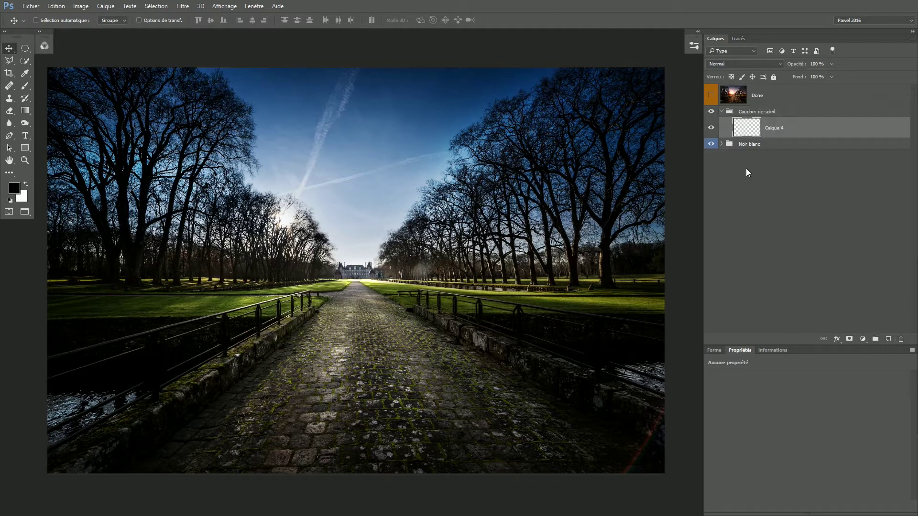
pyautogui.doubleClick(774, 128)
pyautogui.write('Soleil')
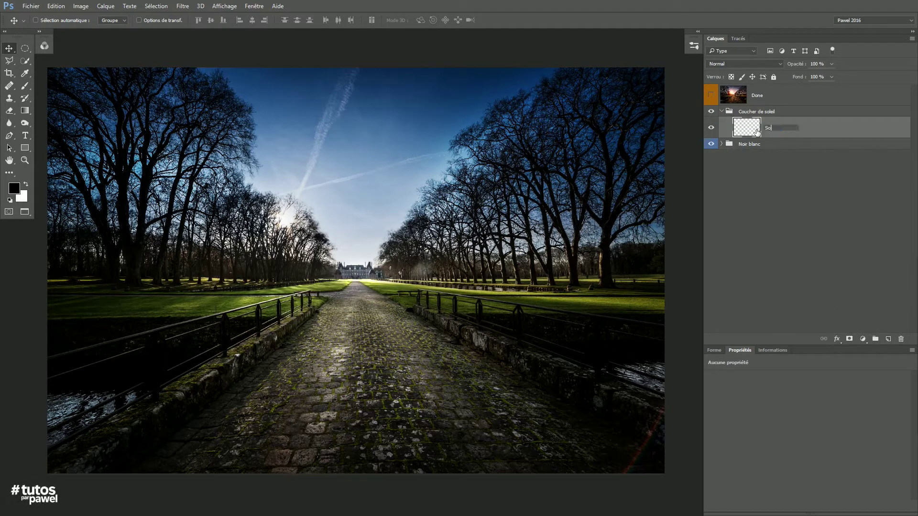
pyautogui.press('Return')
# Edit the Gradient tool's black-to-white gradient and set its end colour stop to red ff0000
pyautogui.click(25, 110)
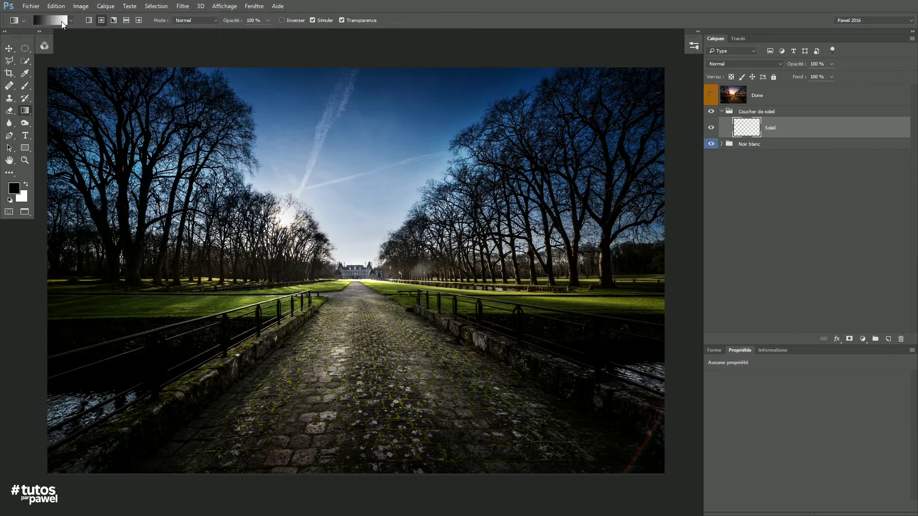
pyautogui.click(49, 21)
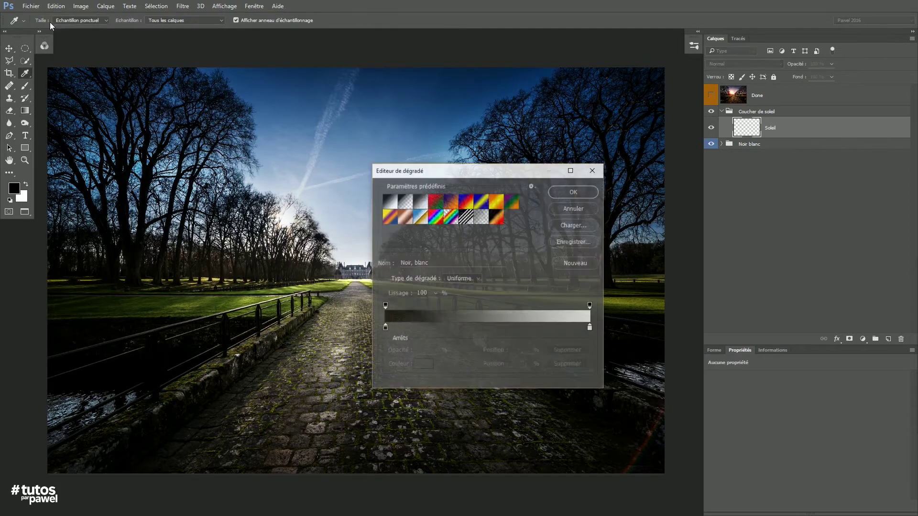
pyautogui.moveTo(443, 172); pyautogui.dragTo(395, 174)
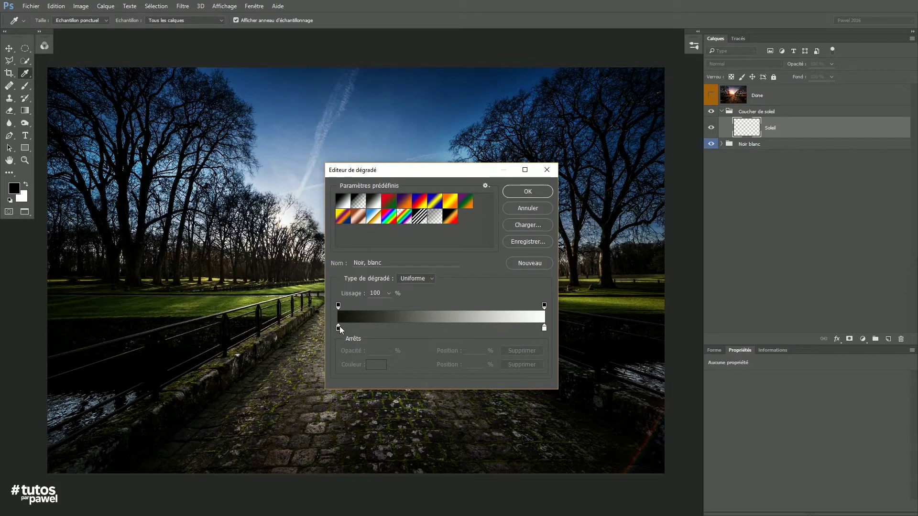
pyautogui.moveTo(437, 175); pyautogui.dragTo(495, 173)
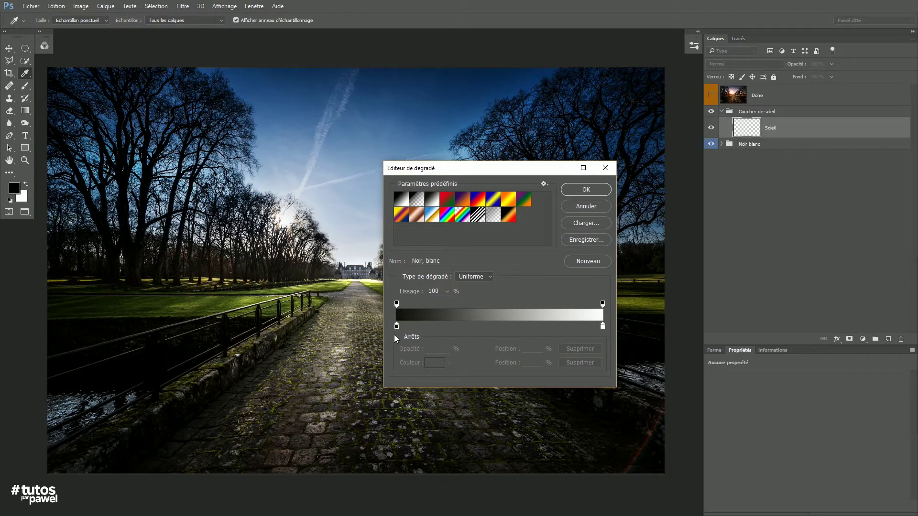
pyautogui.click(602, 326)
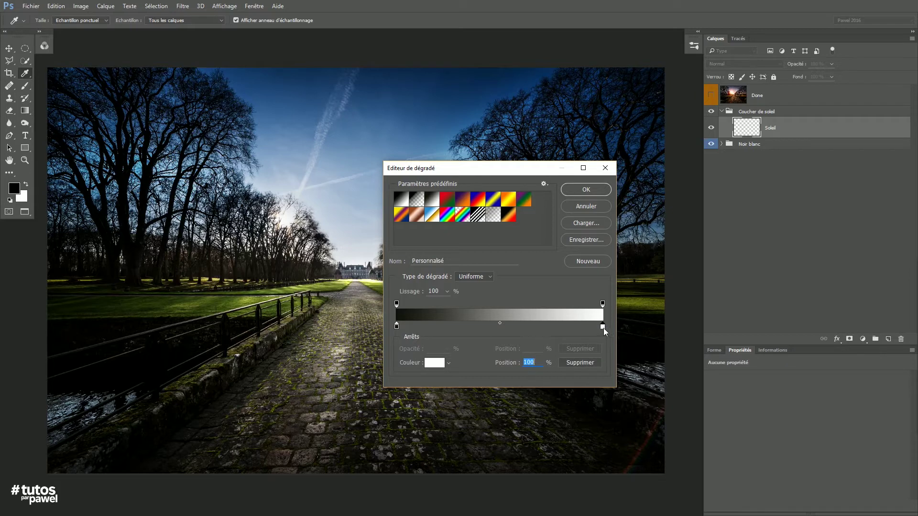
pyautogui.click(434, 363)
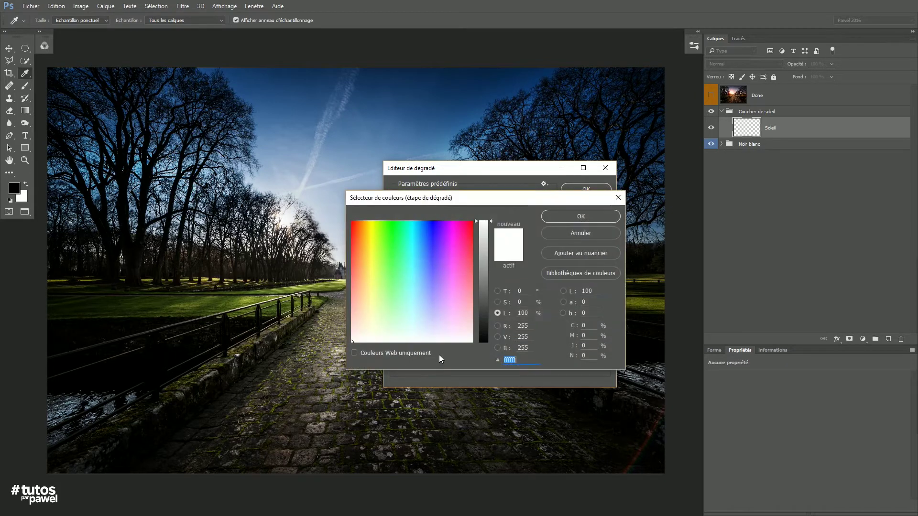
pyautogui.moveTo(464, 206); pyautogui.dragTo(337, 136)
pyautogui.click(469, 154)
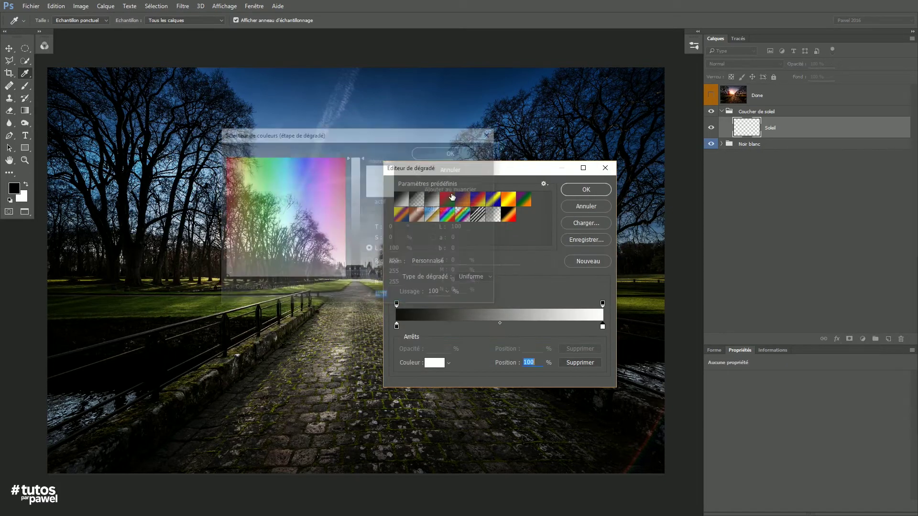
pyautogui.click(434, 363)
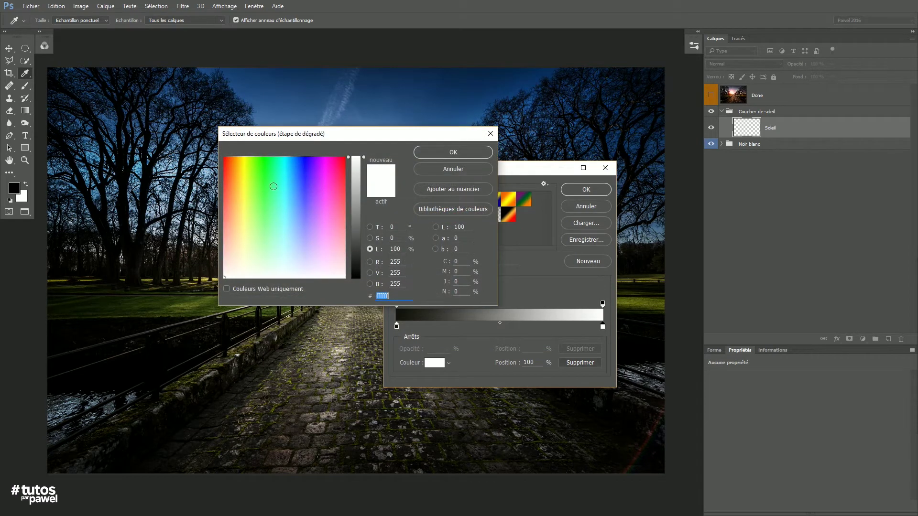
pyautogui.write('ff0000')
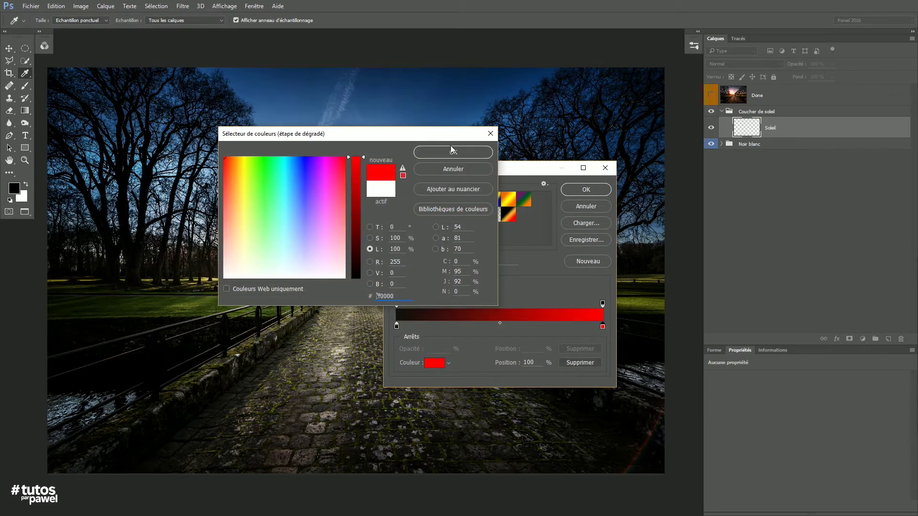
pyautogui.click(451, 153)
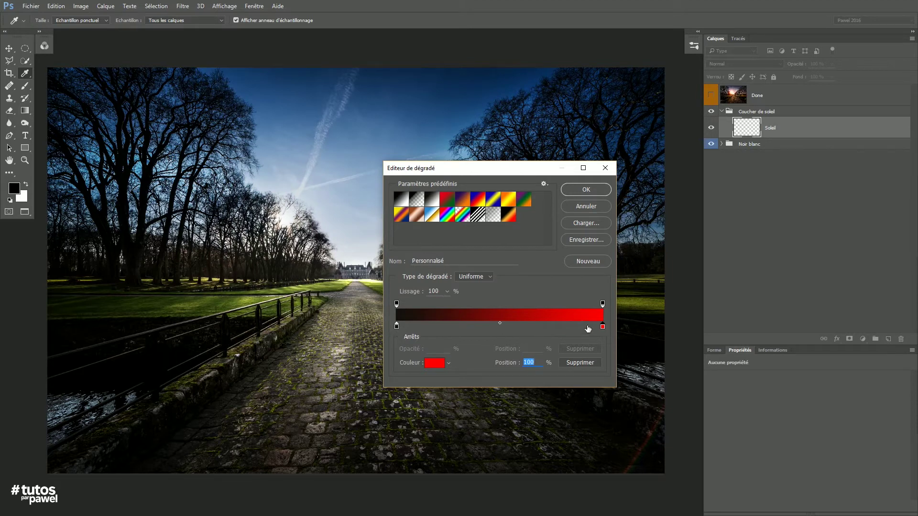
# Set the gradient's starting colour stop to white ffffff
pyautogui.click(396, 327)
pyautogui.click(433, 363)
pyautogui.write('ffe9a2')
pyautogui.doubleClick(383, 296)
pyautogui.write('ffffff')
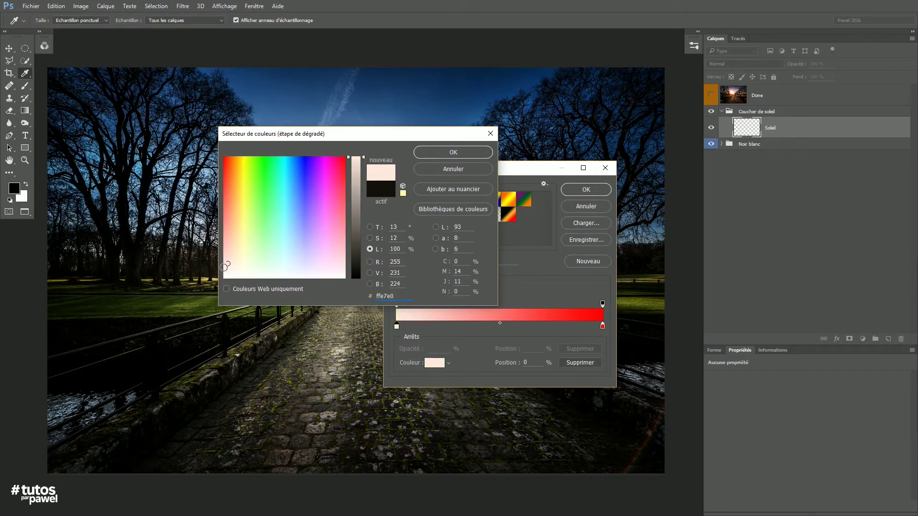
pyautogui.click(461, 152)
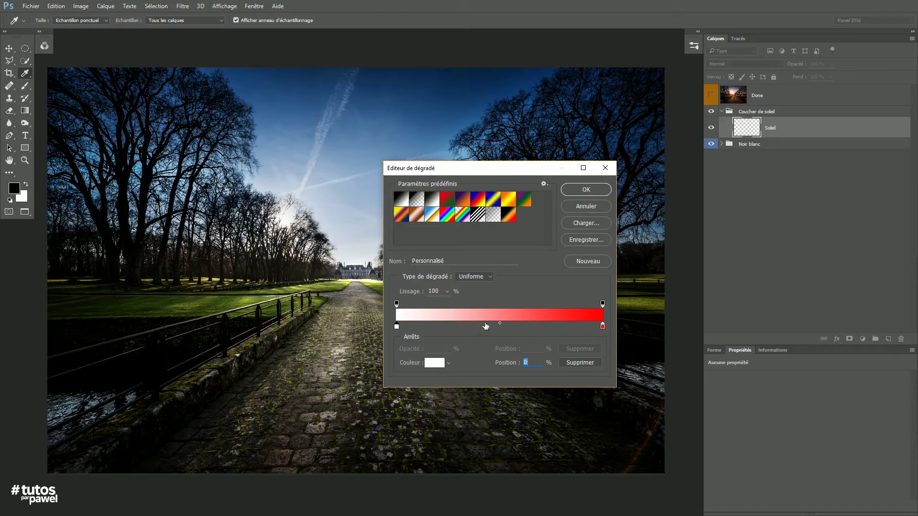
# Add a colour stop at 46% between white and red and make it orange
pyautogui.click(487, 326)
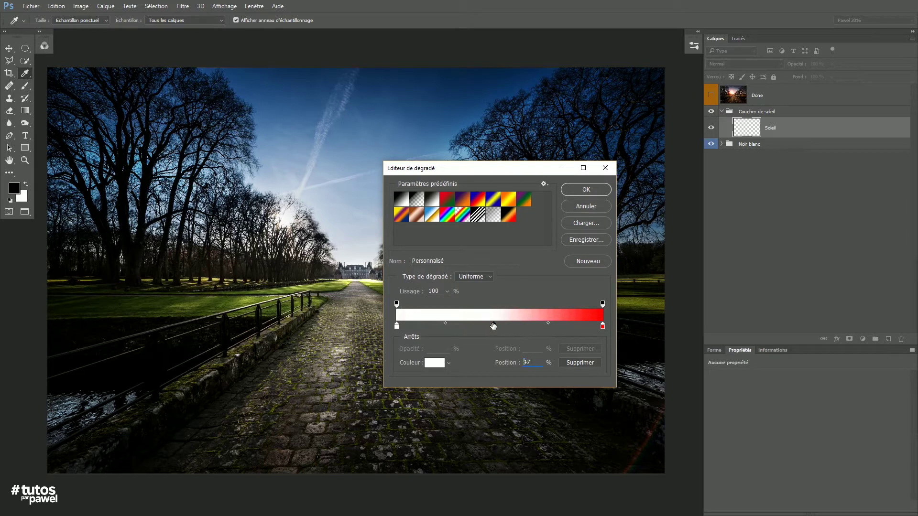
pyautogui.moveTo(490, 328); pyautogui.dragTo(492, 331)
pyautogui.click(434, 363)
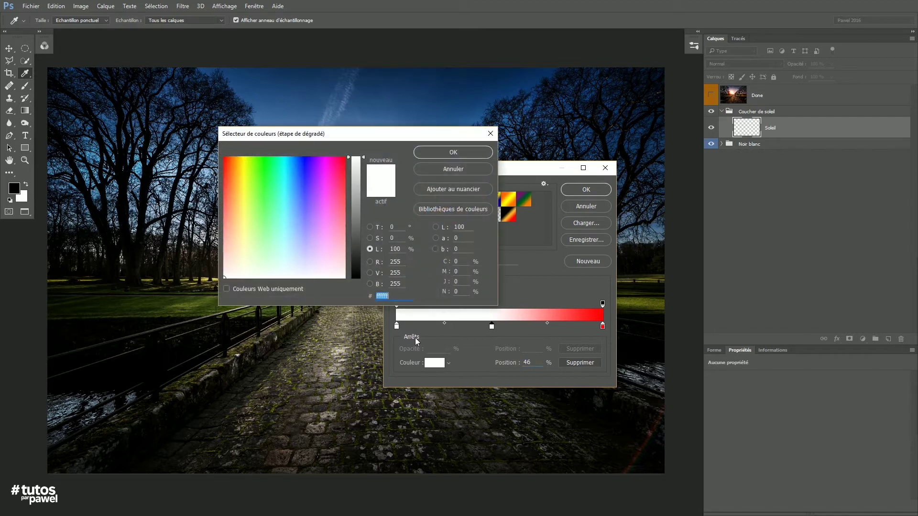
pyautogui.moveTo(250, 193); pyautogui.dragTo(235, 167)
pyautogui.click(445, 153)
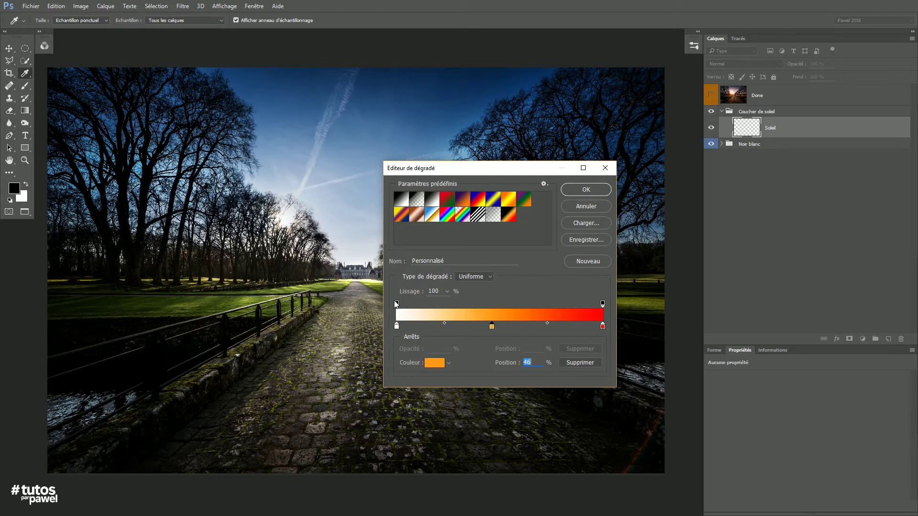
# Move the gradient's white stop to 23% and shift the orange stop closer to the red end
pyautogui.click(396, 303)
pyautogui.click(491, 326)
pyautogui.moveTo(491, 325); pyautogui.dragTo(507, 327)
pyautogui.moveTo(396, 326); pyautogui.dragTo(471, 353)
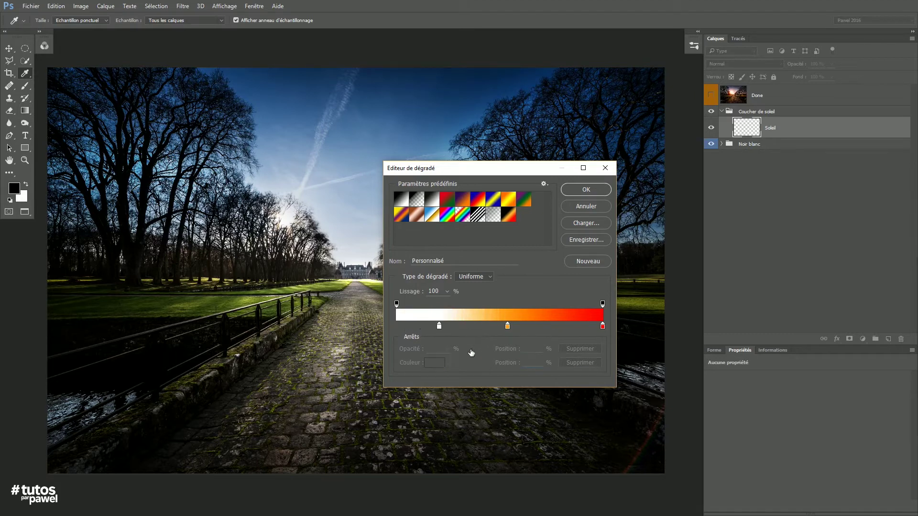
pyautogui.moveTo(438, 326); pyautogui.dragTo(442, 328)
pyautogui.moveTo(507, 326); pyautogui.dragTo(519, 327)
pyautogui.moveTo(445, 327); pyautogui.dragTo(450, 328)
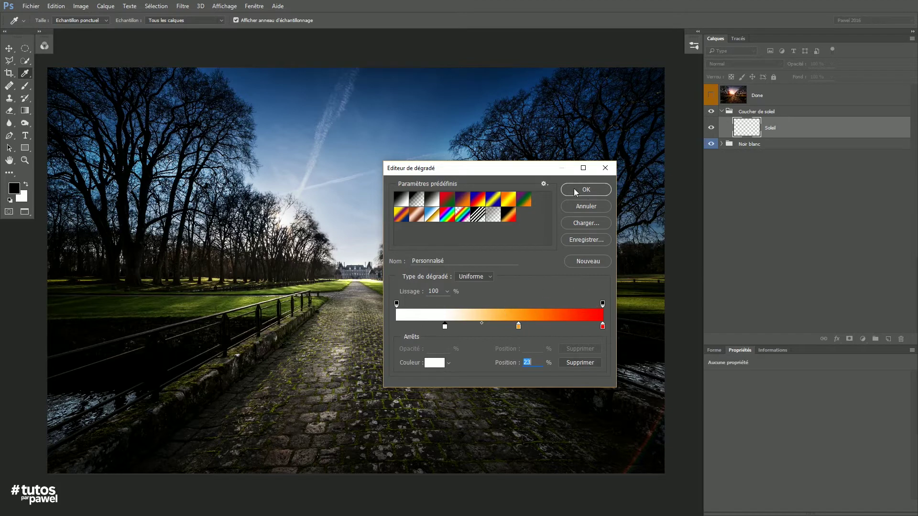
# Name the gradient Soleil, save it as a new preset and apply it to the Gradient tool
pyautogui.doubleClick(459, 257)
pyautogui.write('CO')
pyautogui.press('BackSpace')
pyautogui.press('BackSpace')
pyautogui.write('Soleil')
pyautogui.click(582, 262)
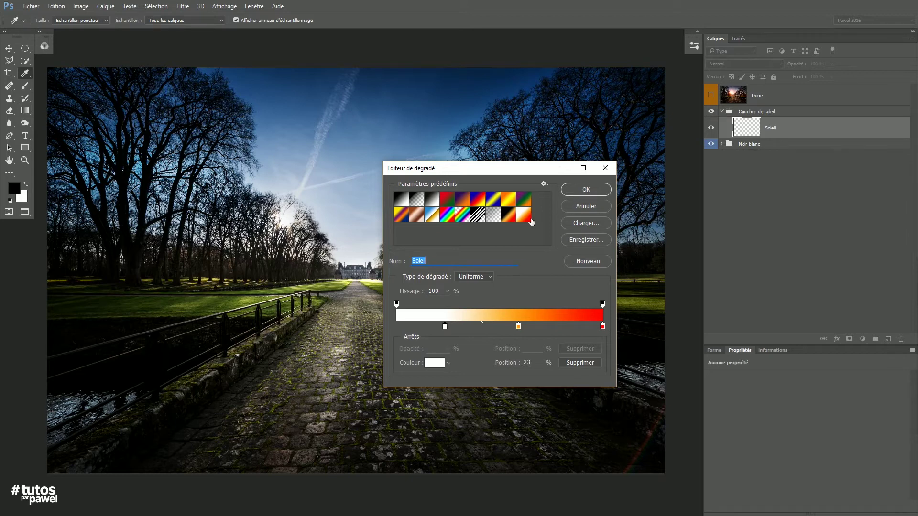
pyautogui.click(586, 189)
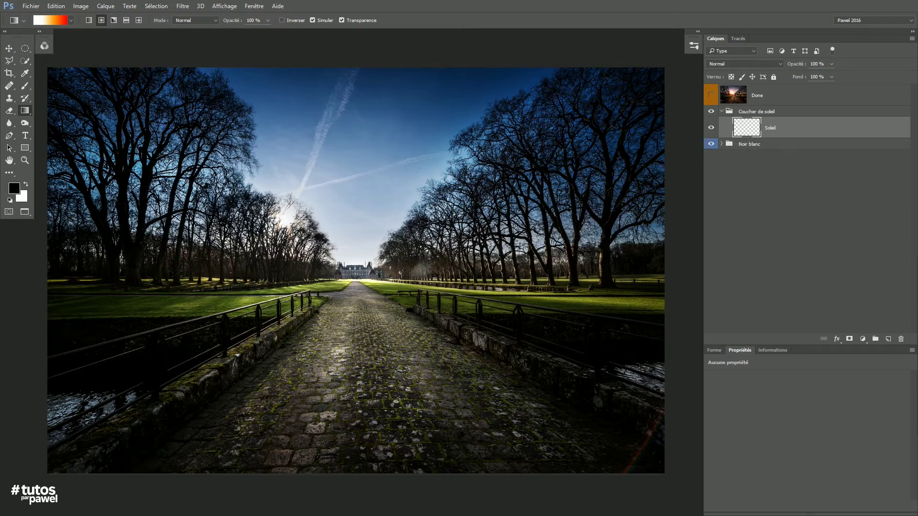
pyautogui.moveTo(289, 218); pyautogui.dragTo(352, 301)
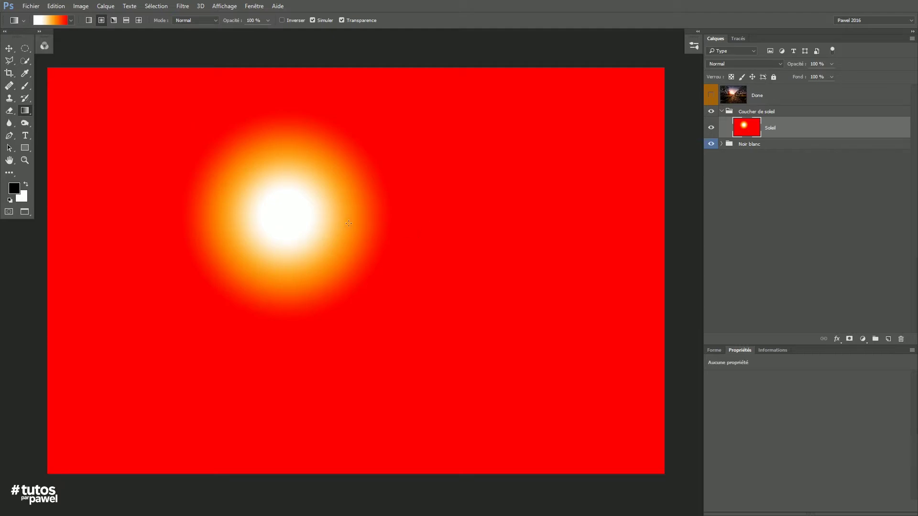
pyautogui.hotkey('ctrl', 'z')
pyautogui.moveTo(287, 218); pyautogui.dragTo(324, 268)
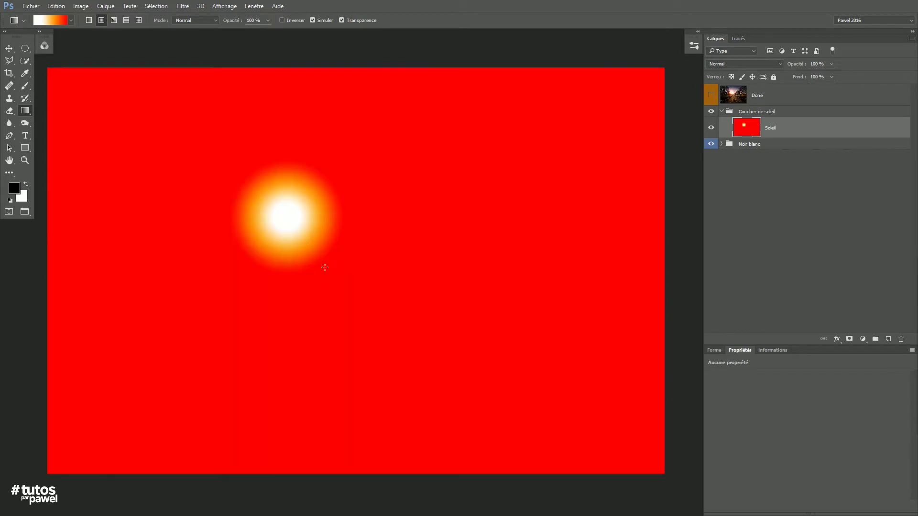
pyautogui.hotkey('ctrl', 'z')
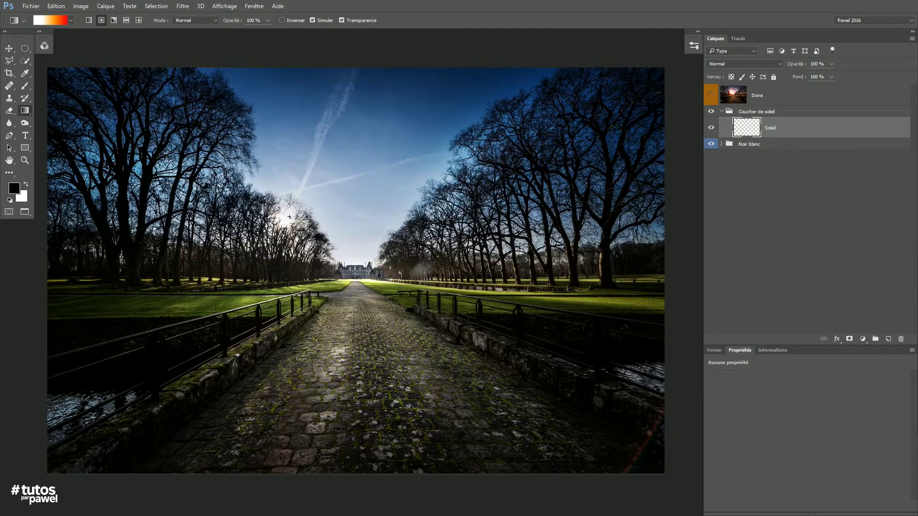
pyautogui.moveTo(289, 217); pyautogui.dragTo(319, 265)
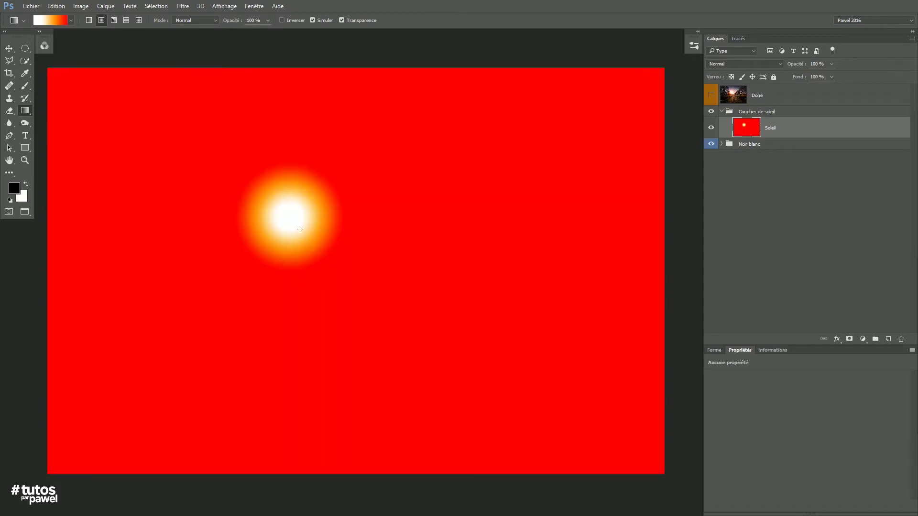
pyautogui.hotkey('ctrl', 'z')
pyautogui.moveTo(290, 217); pyautogui.dragTo(325, 275)
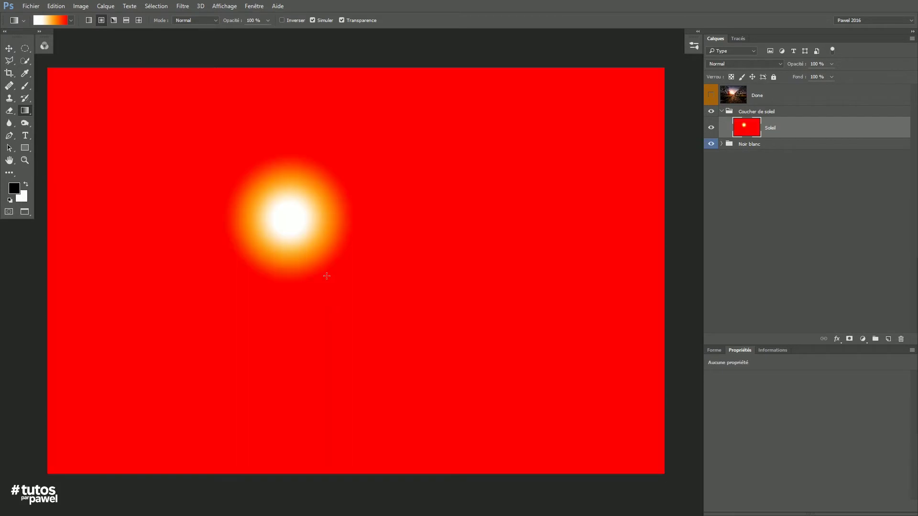
pyautogui.hotkey('ctrl', 'z')
# Draw the radial Soleil gradient outward from the sun on the Soleil layer and set the layer's blend mode to Superposition
pyautogui.moveTo(286, 217); pyautogui.dragTo(340, 288)
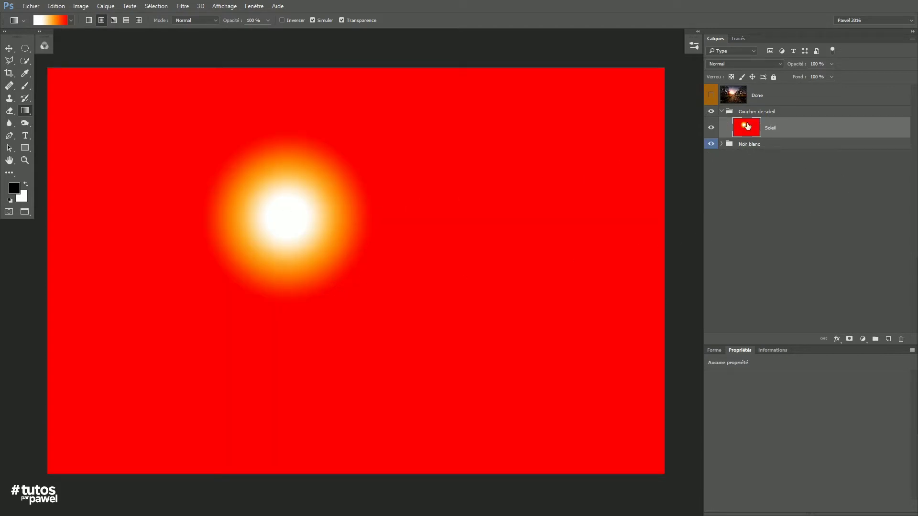
pyautogui.click(716, 66)
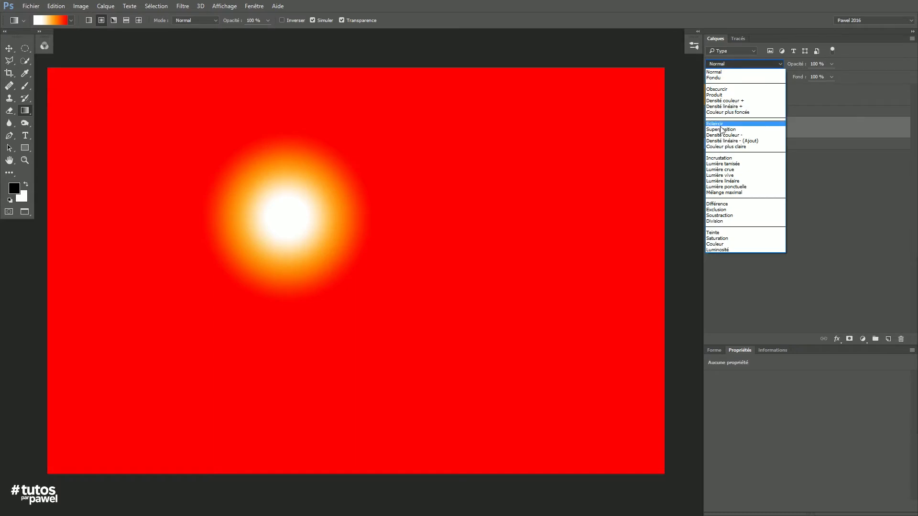
pyautogui.click(717, 130)
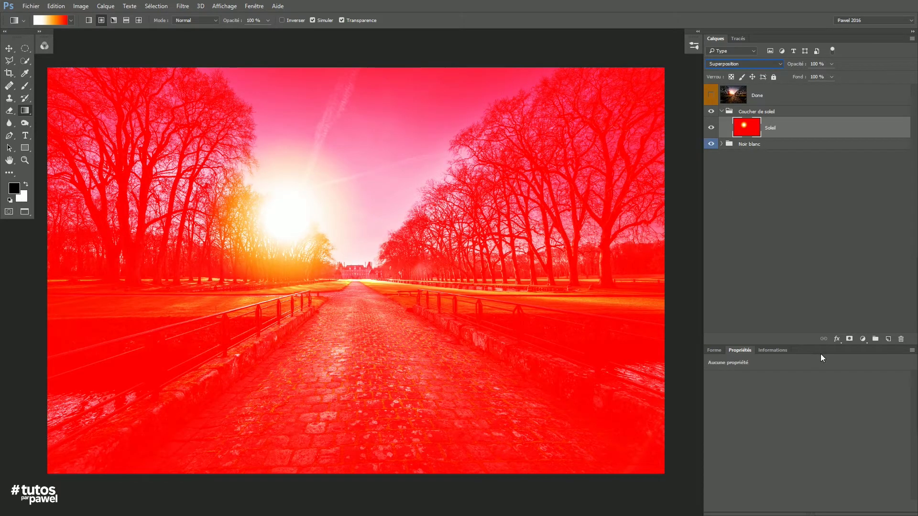
# Add a white layer mask to the Soleil layer and make a large circular selection centred on the sun's glow
pyautogui.click(850, 340)
pyautogui.press('x')
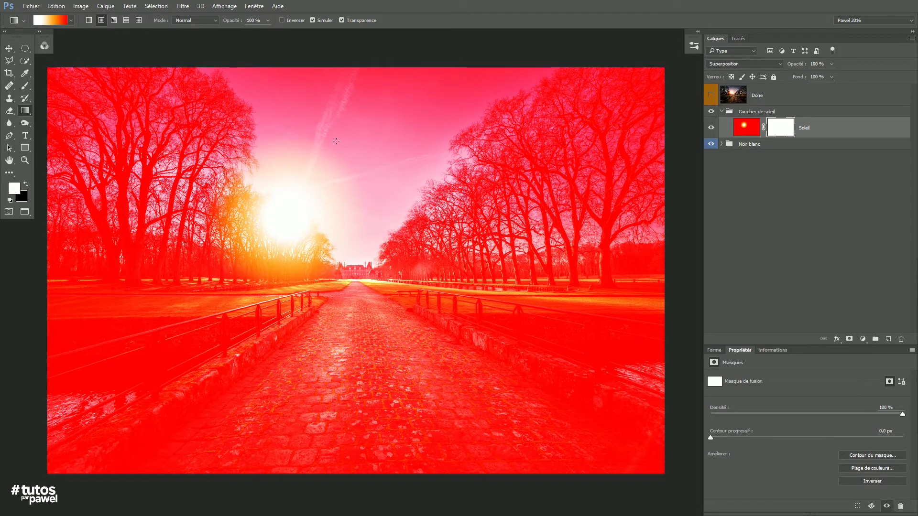
pyautogui.click(24, 49)
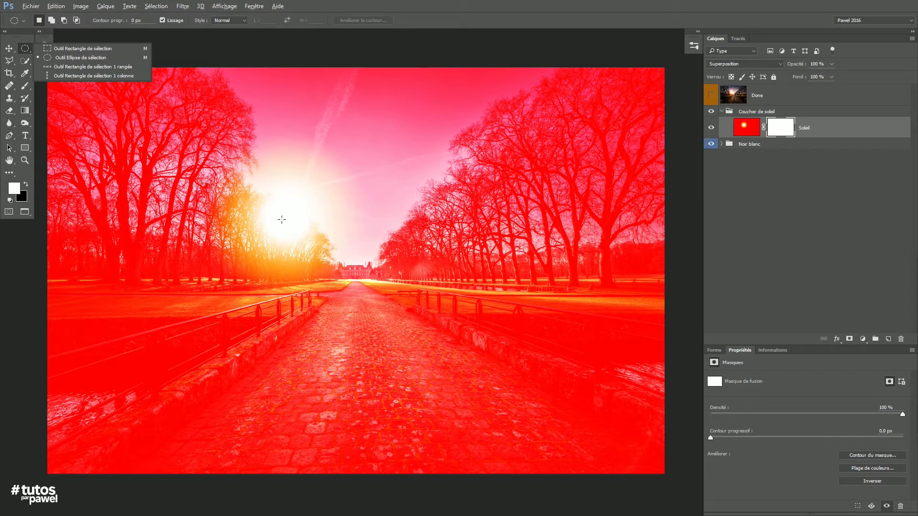
pyautogui.moveTo(283, 219); pyautogui.dragTo(390, 279)
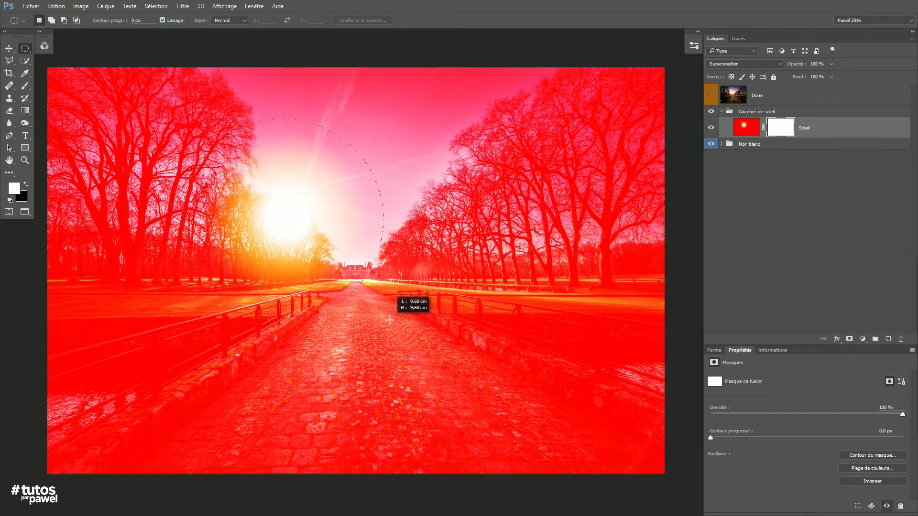
pyautogui.moveTo(406, 338); pyautogui.dragTo(406, 338)
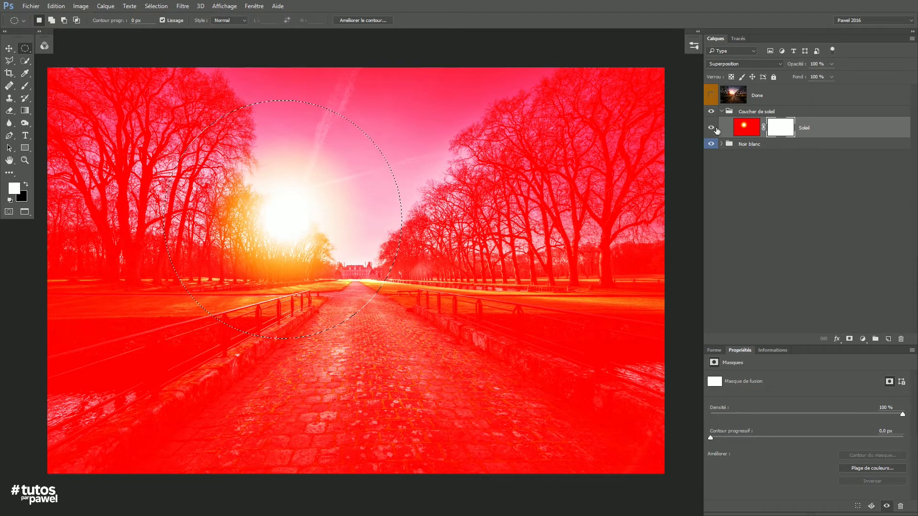
pyautogui.press('alt')
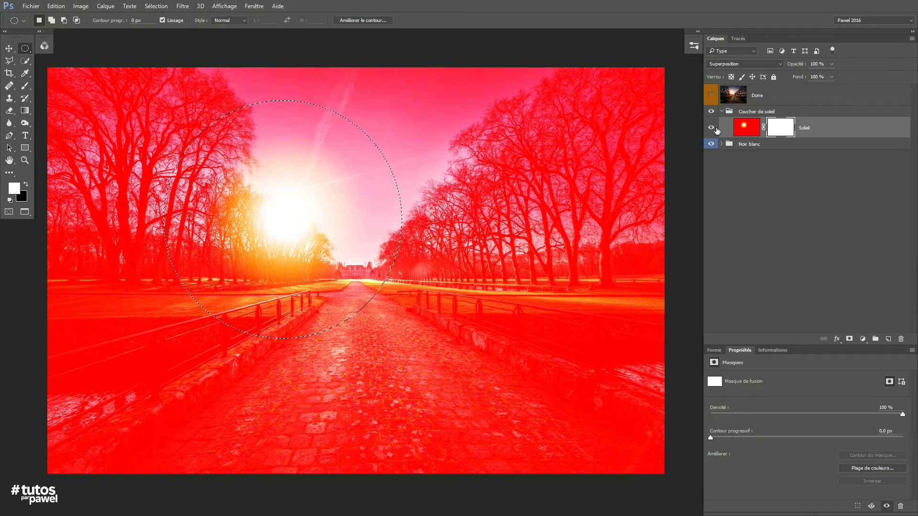
# Fill the circular selection with black on the Soleil layer mask, deselect, and invert the mask so only the circle shows the gradient
pyautogui.hotkey('ctrl', 'BackSpace')
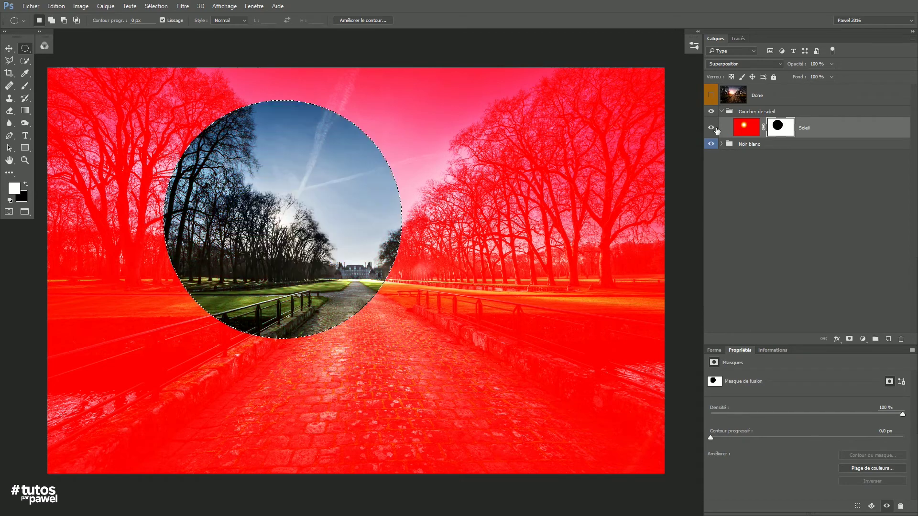
pyautogui.hotkey('ctrl', 'd')
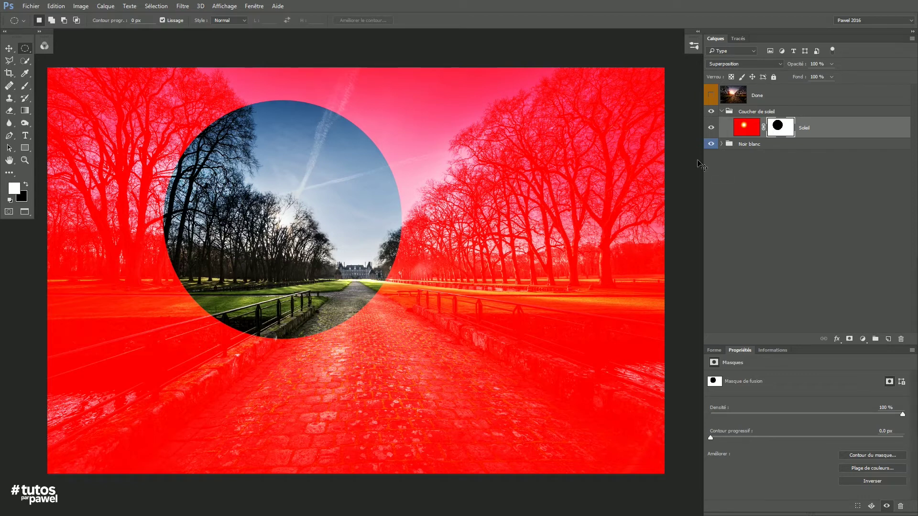
pyautogui.hotkey('ctrl', 'i')
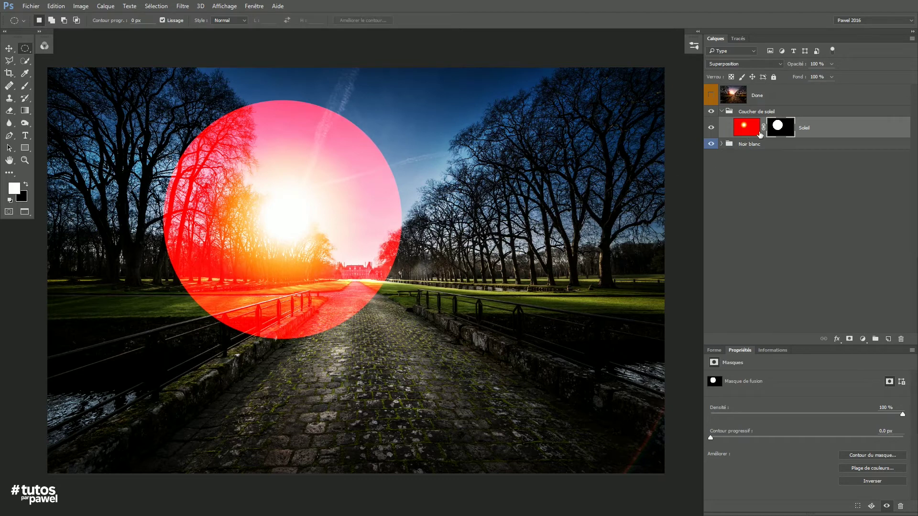
# Soften the Soleil layer mask with a Gaussian Blur (Flou gaussien) of 184,9 pixels radius
pyautogui.click(183, 6)
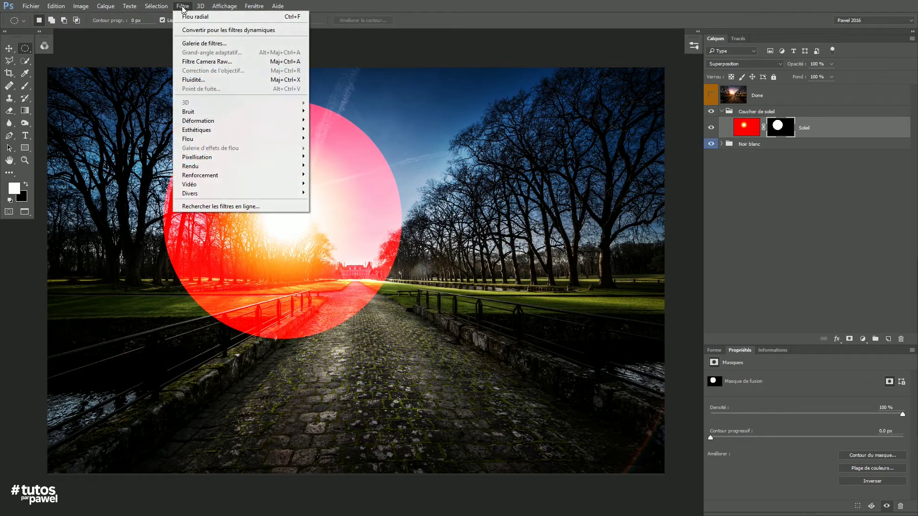
pyautogui.moveTo(188, 140)
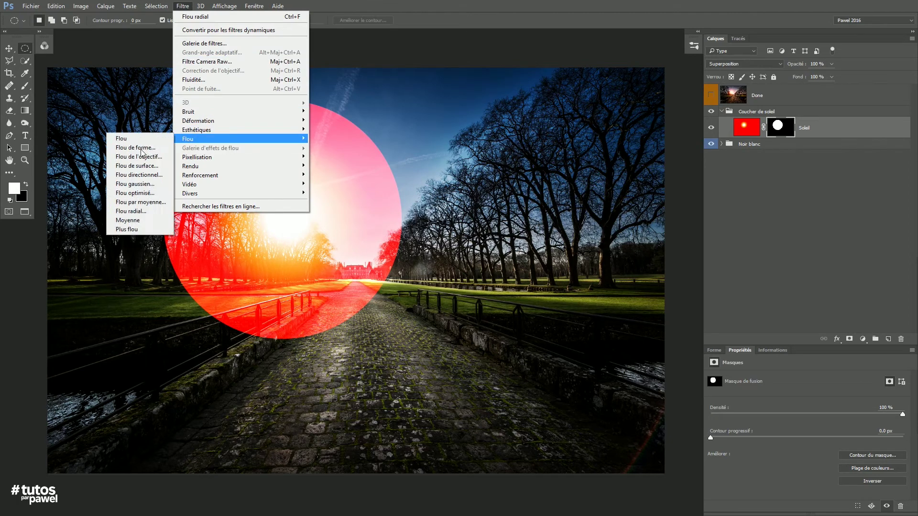
pyautogui.click(138, 184)
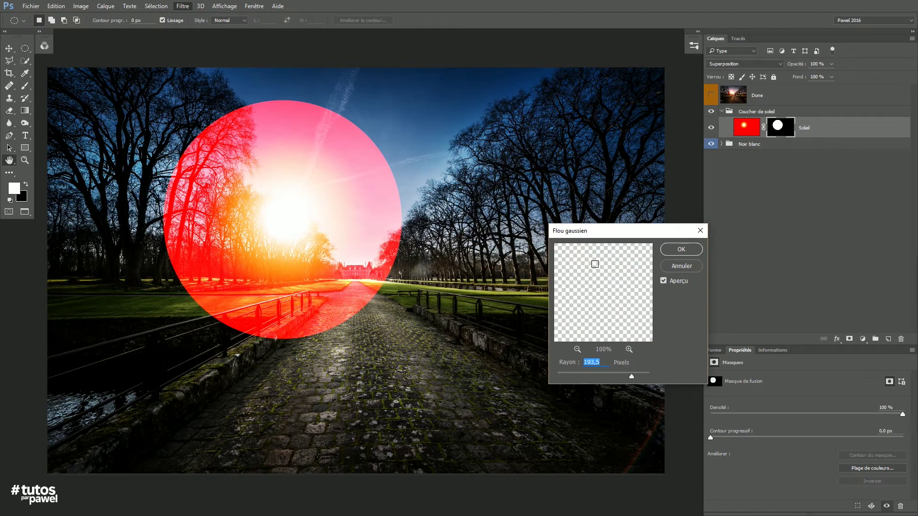
pyautogui.moveTo(598, 231); pyautogui.dragTo(521, 223)
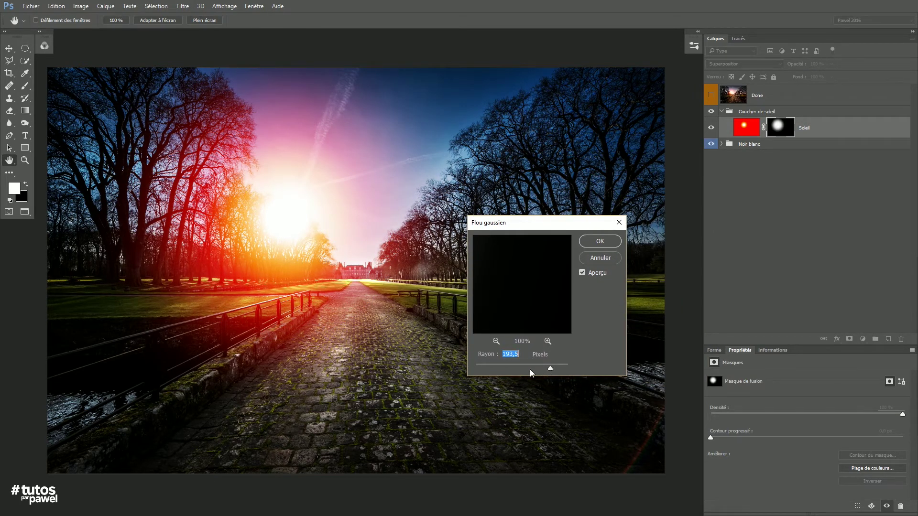
pyautogui.moveTo(511, 225); pyautogui.dragTo(519, 215)
pyautogui.moveTo(560, 359); pyautogui.dragTo(553, 359)
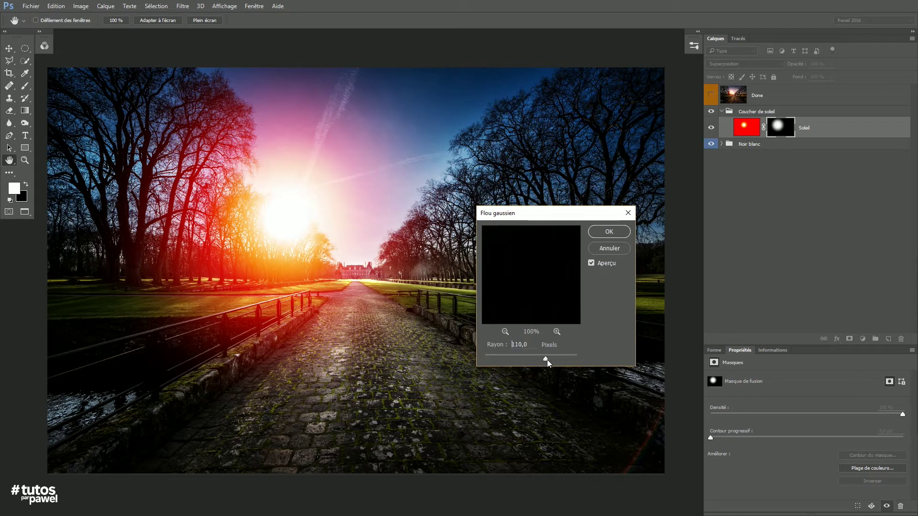
pyautogui.click(505, 331)
pyautogui.click(504, 331)
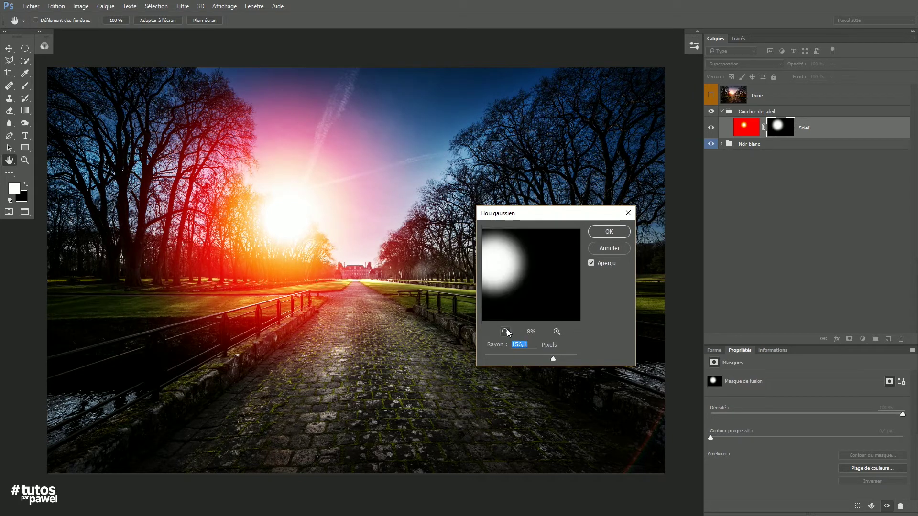
pyautogui.click(505, 331)
pyautogui.click(504, 331)
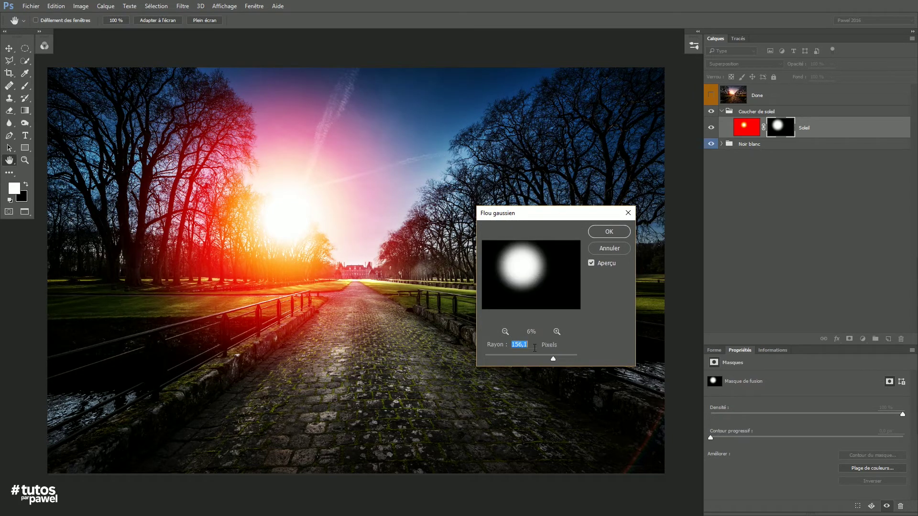
pyautogui.click(369, 130)
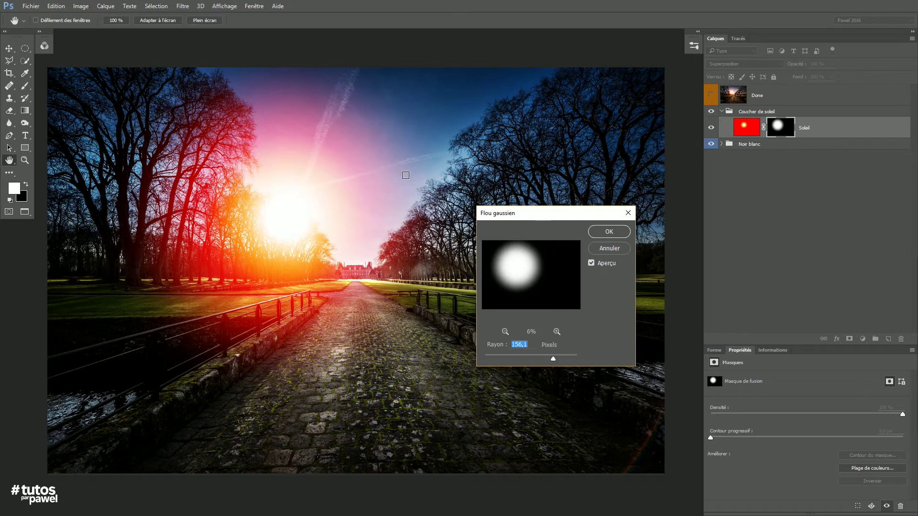
pyautogui.moveTo(553, 359); pyautogui.dragTo(558, 359)
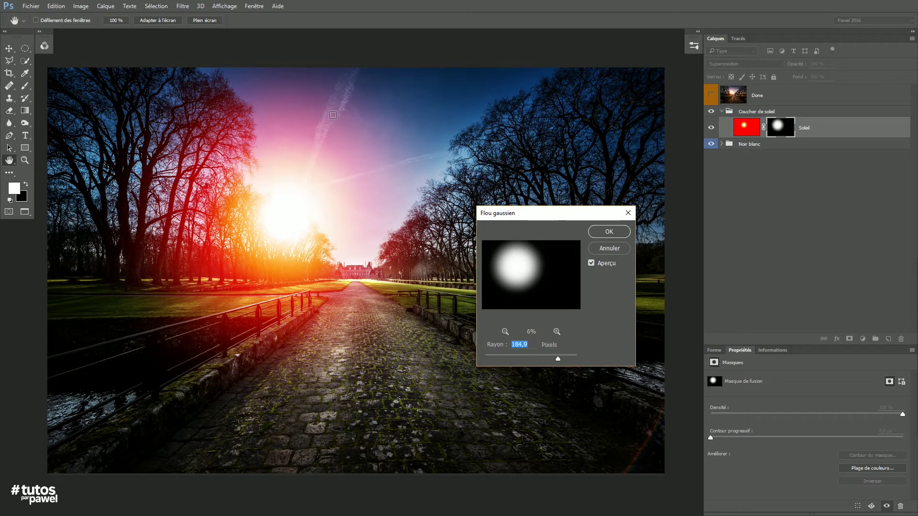
pyautogui.click(606, 234)
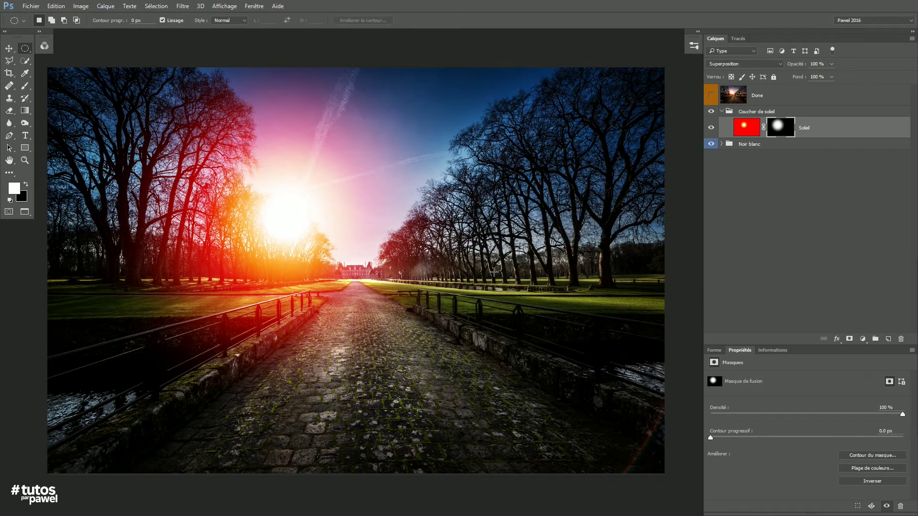
# Try the Normal blend mode on the Soleil layer and switch it back to Superposition
pyautogui.click(718, 64)
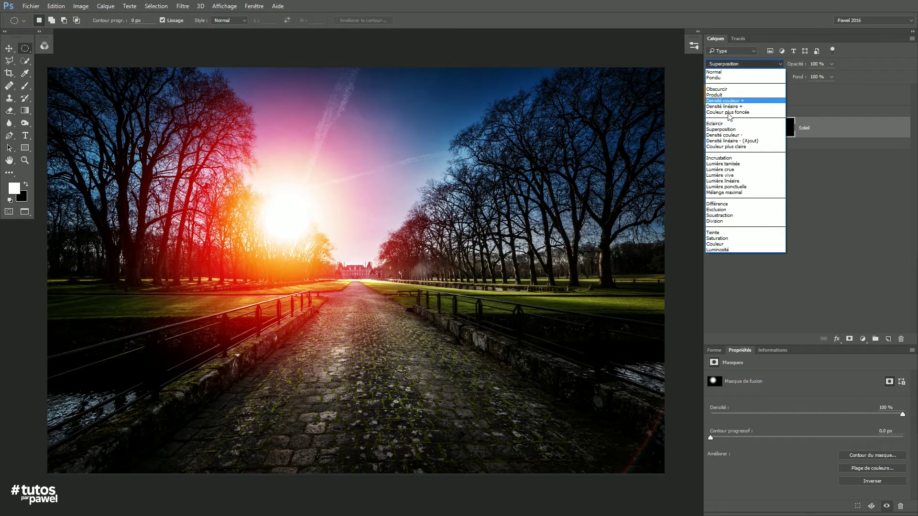
pyautogui.click(717, 72)
pyautogui.click(729, 64)
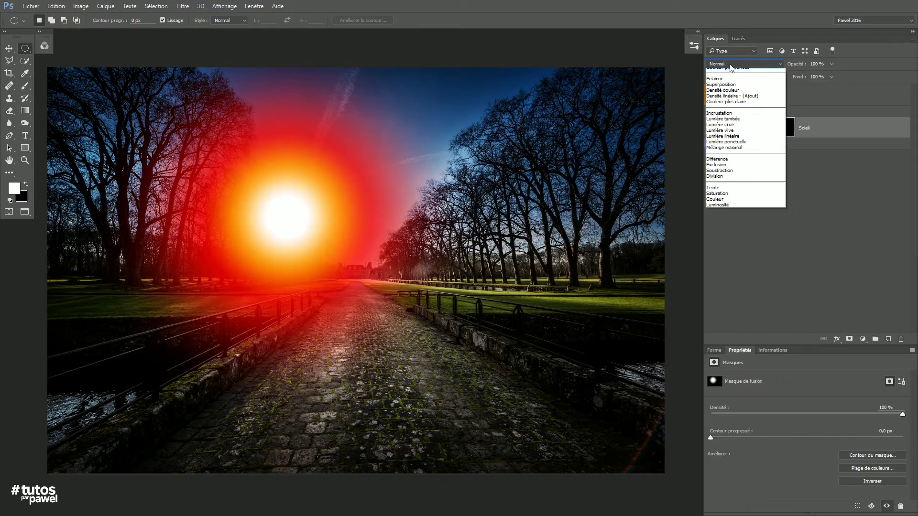
pyautogui.click(718, 130)
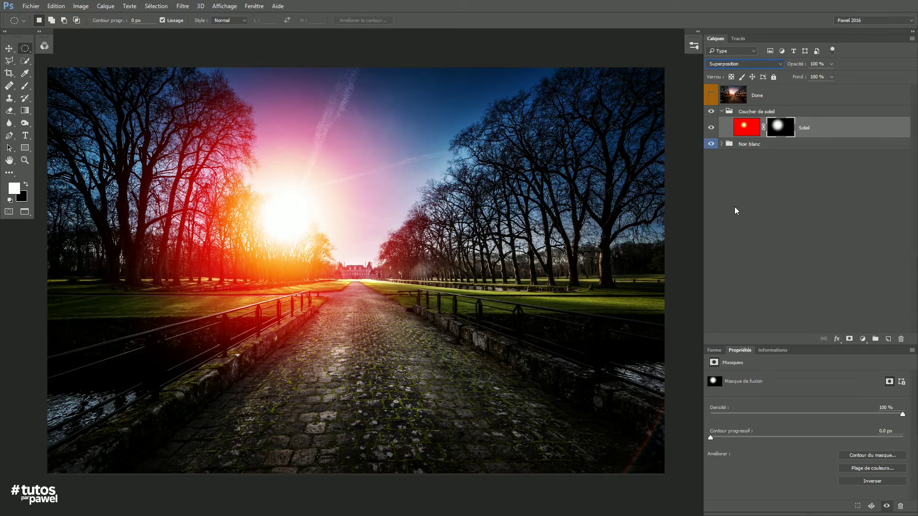
# Add a Curves (Courbes) adjustment layer above the Soleil layer and enlarge its properties area to show the whole graph
pyautogui.click(758, 126)
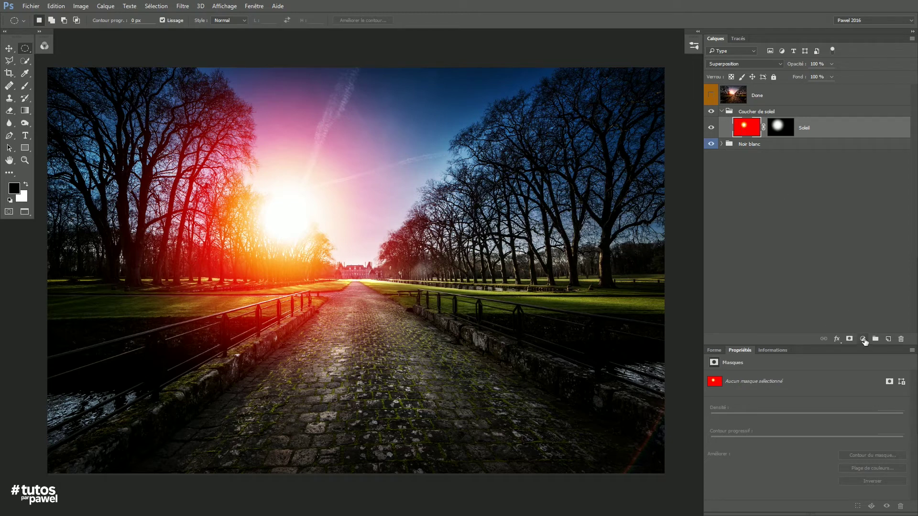
pyautogui.click(863, 340)
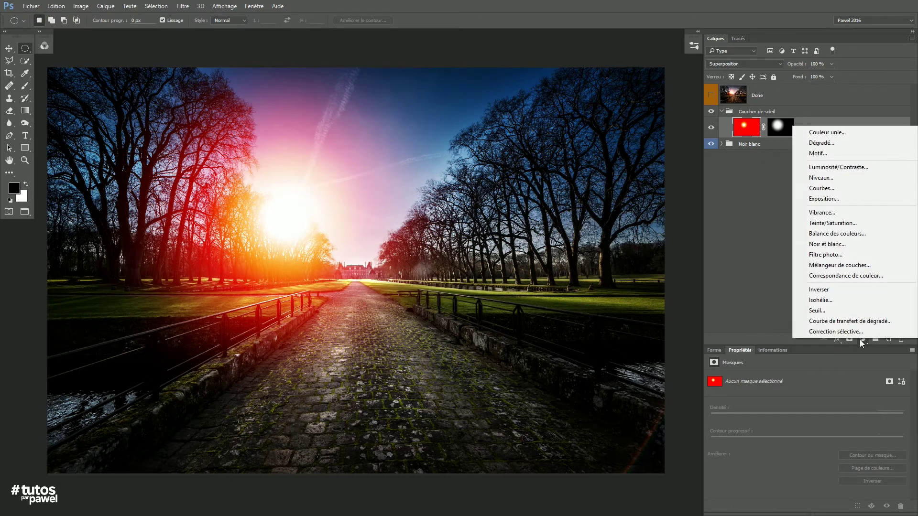
pyautogui.click(817, 188)
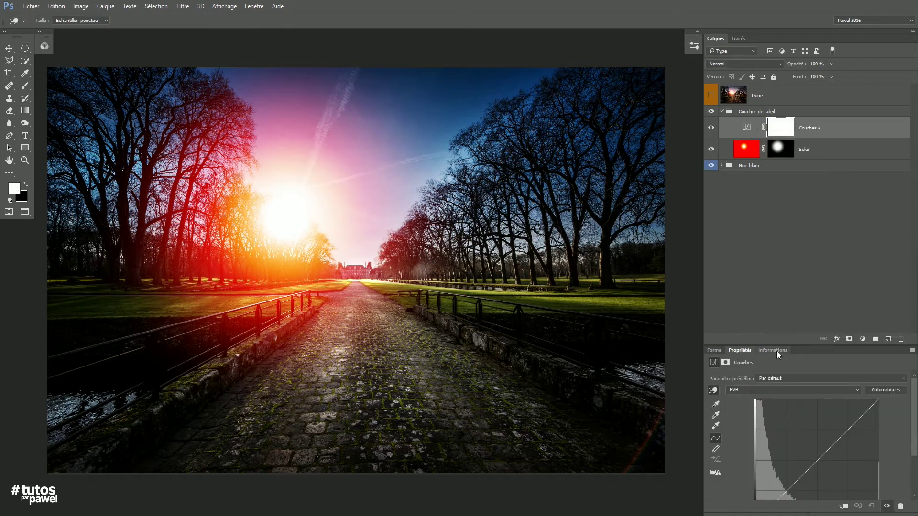
pyautogui.moveTo(780, 343); pyautogui.dragTo(780, 266)
# Raise the Rouge channel's curve to output 149 at input 101 and compare the image with the Curves layer off and on
pyautogui.click(739, 311)
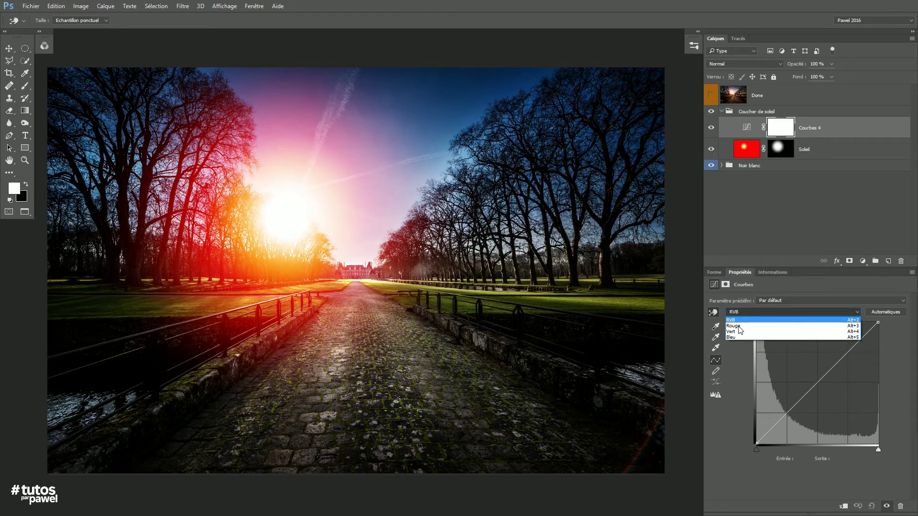
pyautogui.click(732, 371)
pyautogui.click(745, 313)
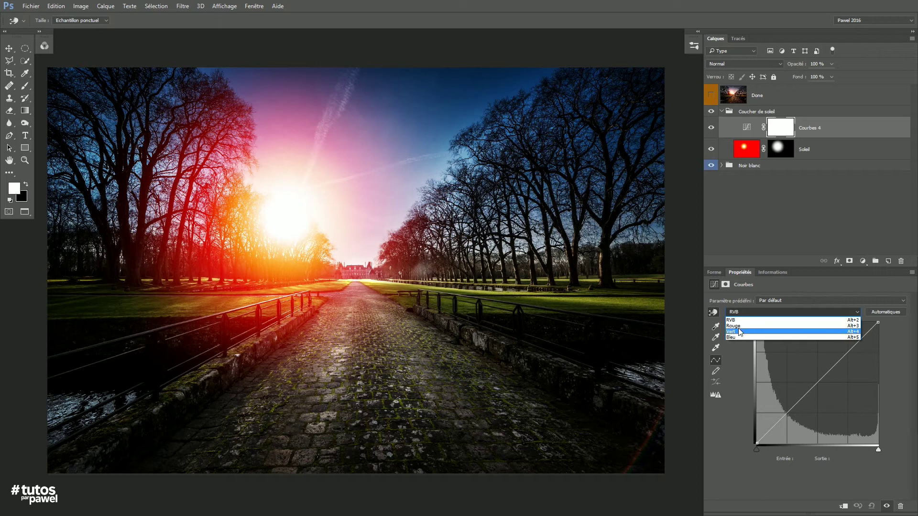
pyautogui.click(739, 326)
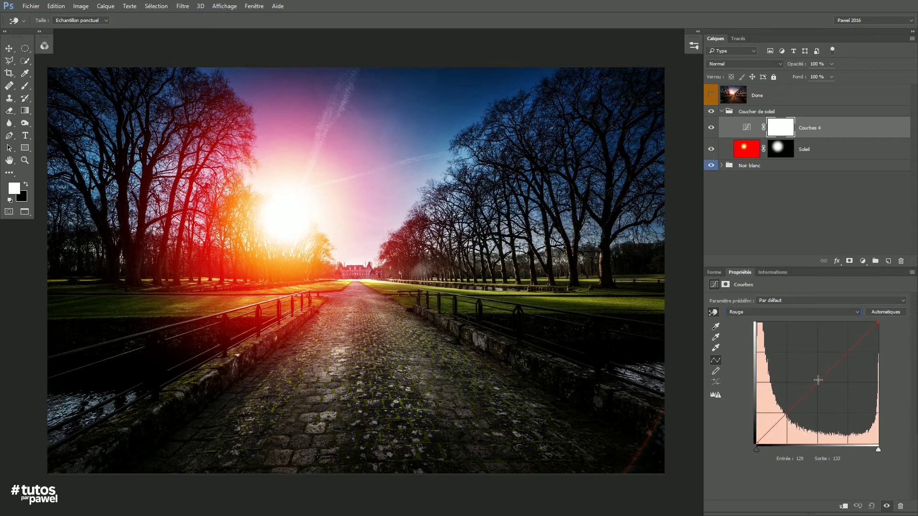
pyautogui.moveTo(817, 380); pyautogui.dragTo(804, 372)
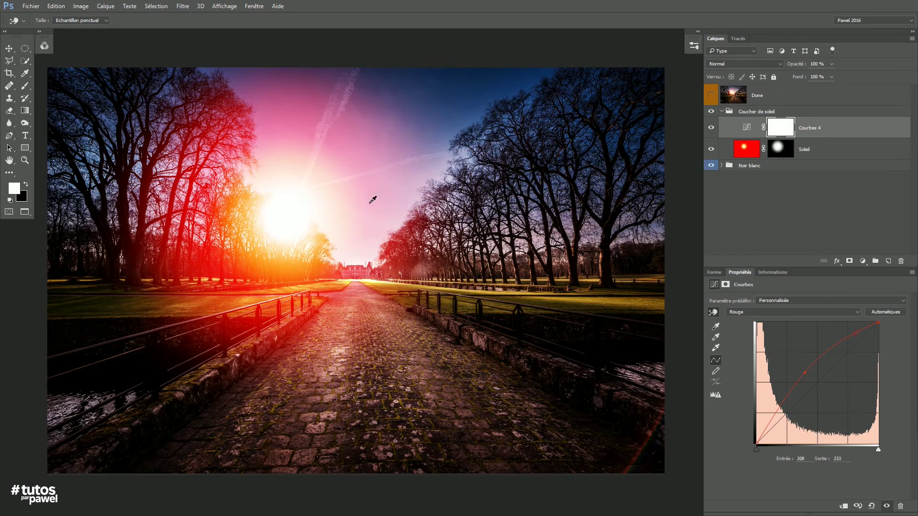
pyautogui.click(712, 129)
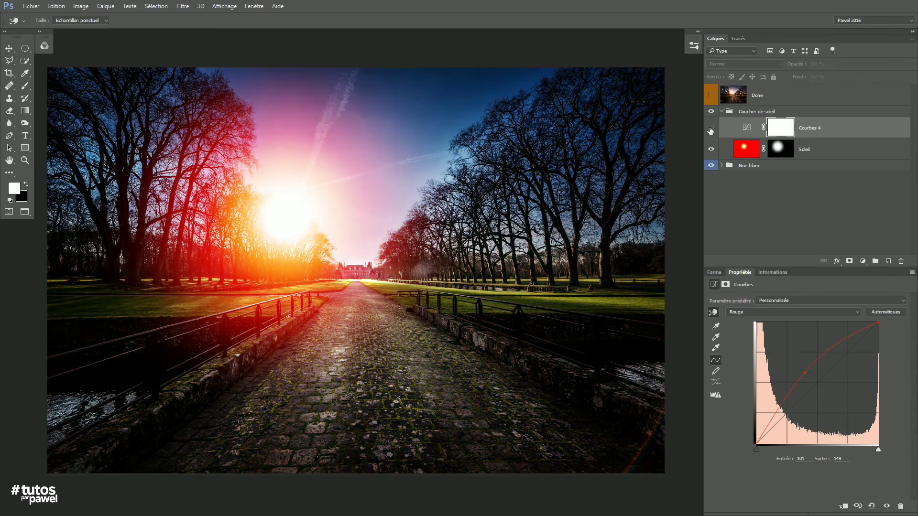
pyautogui.click(712, 129)
pyautogui.click(711, 129)
pyautogui.click(712, 128)
# Lower the Vert curve slightly to output 124 at input 132 and the Bleu curve to output 98 at input 125
pyautogui.click(779, 312)
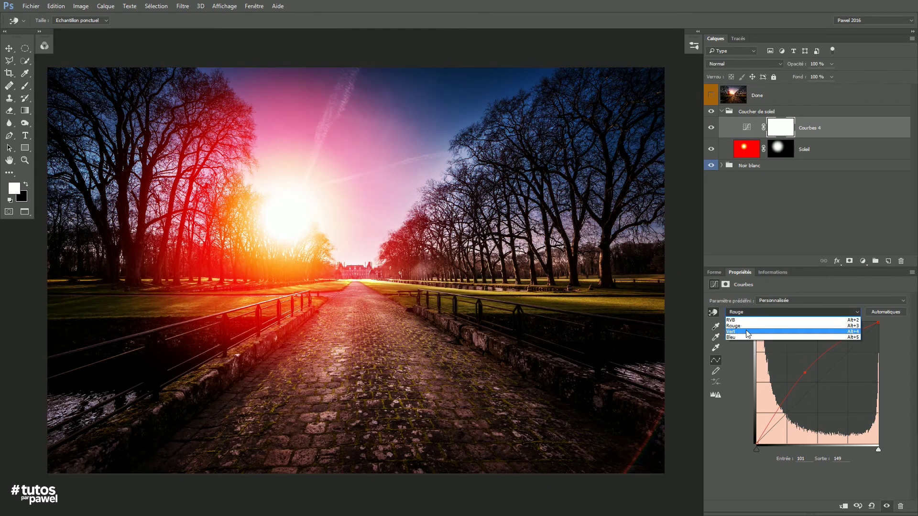
pyautogui.click(748, 332)
pyautogui.moveTo(815, 383); pyautogui.dragTo(819, 384)
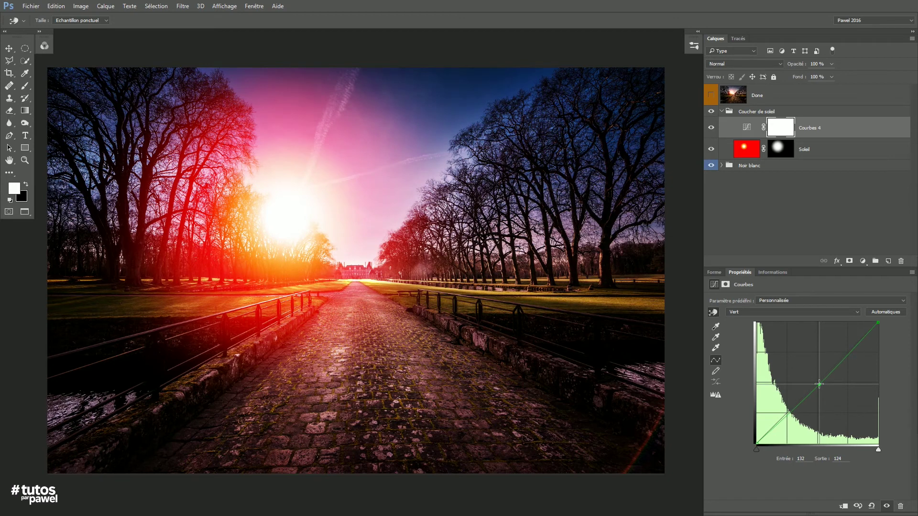
pyautogui.click(765, 313)
pyautogui.click(739, 336)
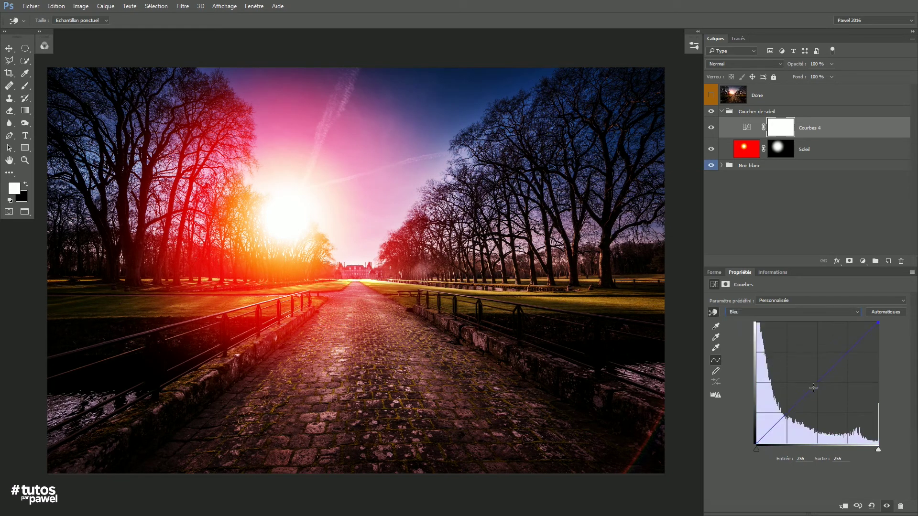
pyautogui.moveTo(815, 383); pyautogui.dragTo(816, 396)
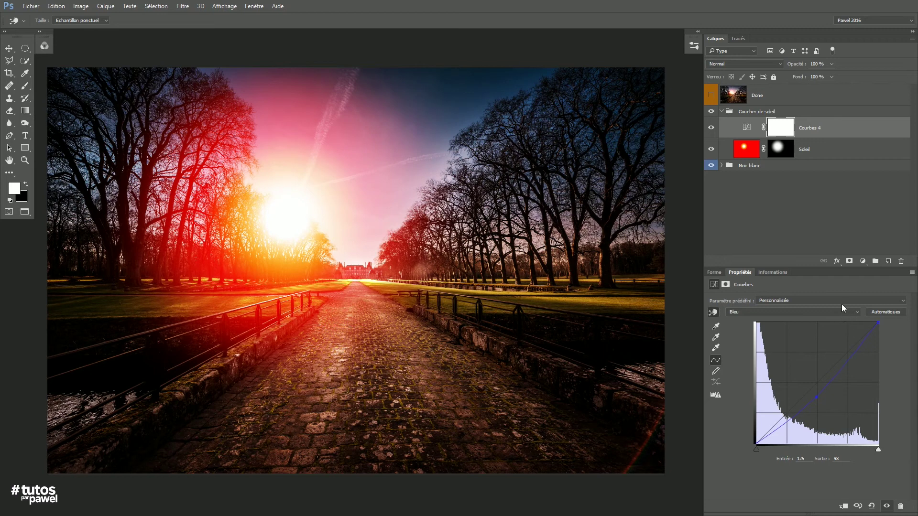
# Reduce the Soleil layer's opacity to 80%
pyautogui.click(740, 158)
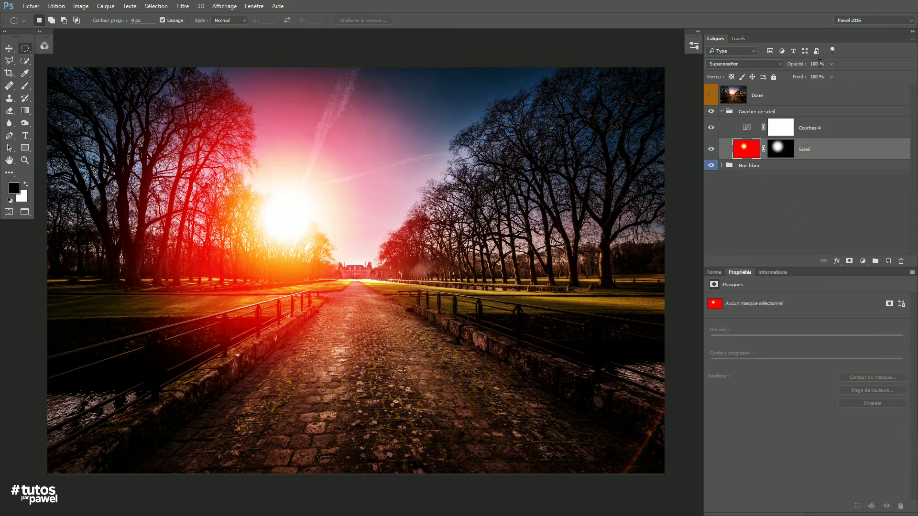
pyautogui.press('9')
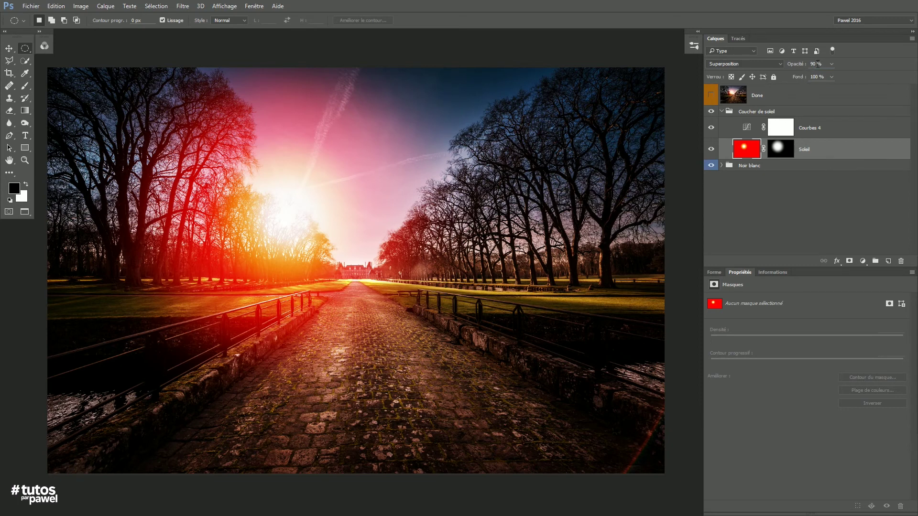
pyautogui.press('8')
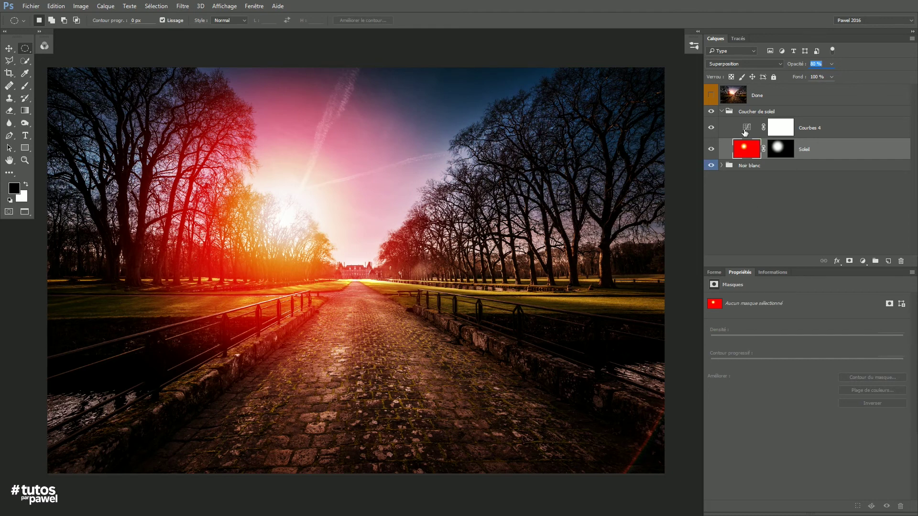
# Add a Photo Filter (Filtre photo) adjustment layer above the Curves layer using Filtre réchauffant (81) at 54% density
pyautogui.click(746, 128)
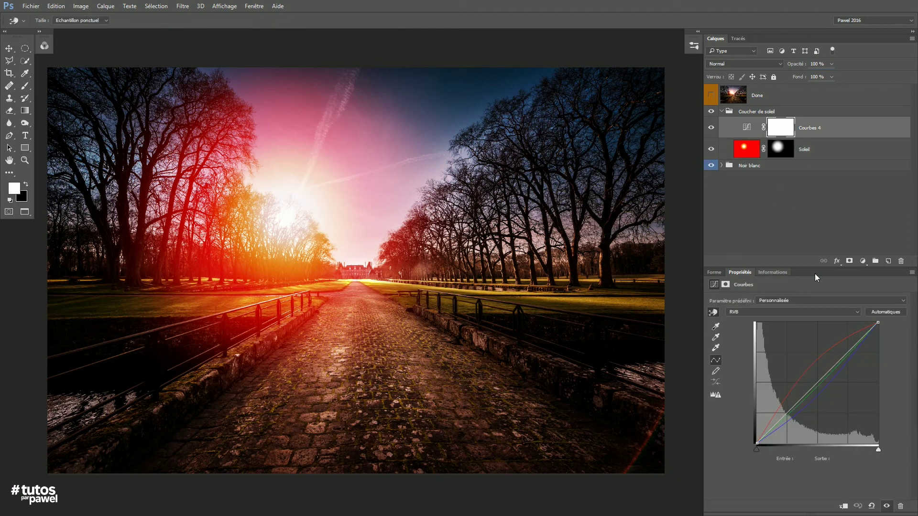
pyautogui.click(866, 261)
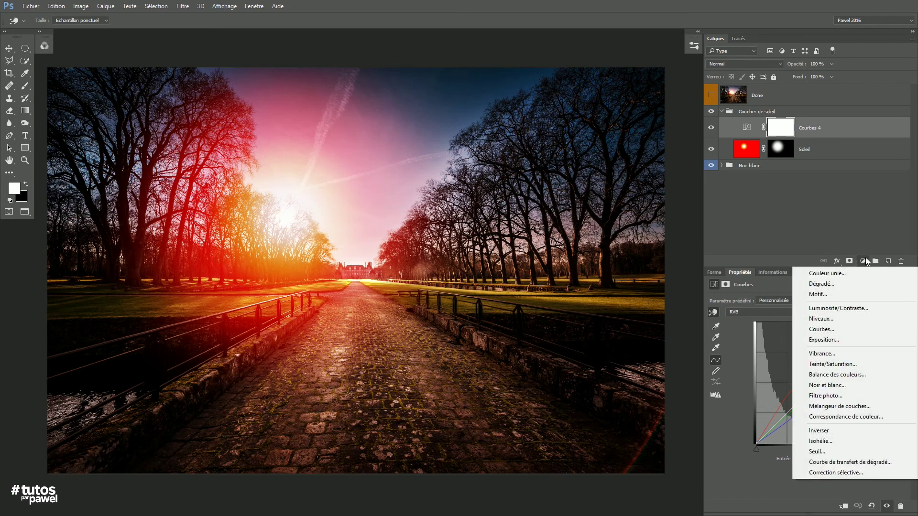
pyautogui.click(818, 396)
pyautogui.click(769, 299)
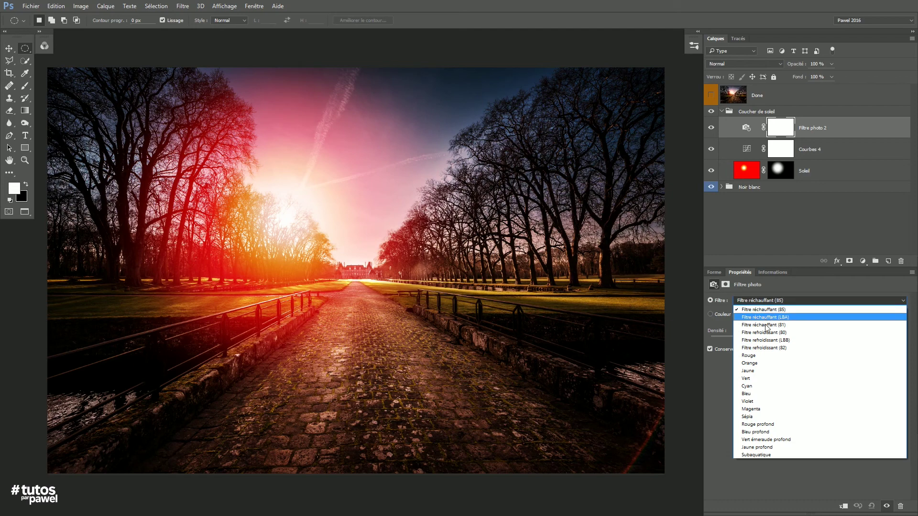
pyautogui.click(767, 324)
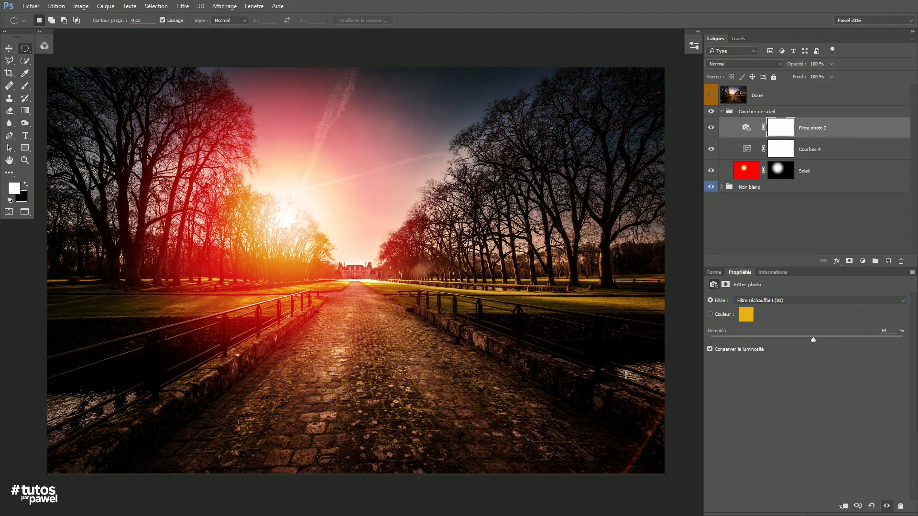
# Select and collapse the Coucher de soleil group and activate the Move tool
pyautogui.click(726, 111)
pyautogui.click(721, 111)
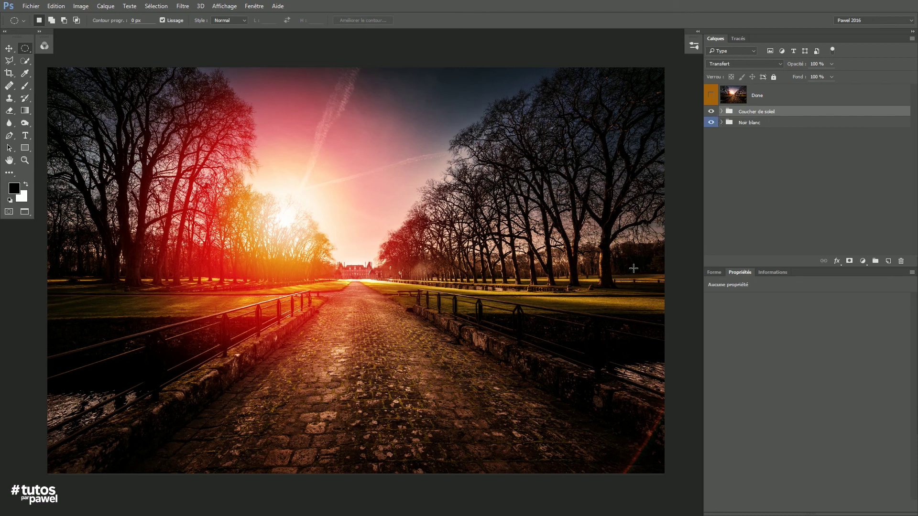
pyautogui.click(8, 48)
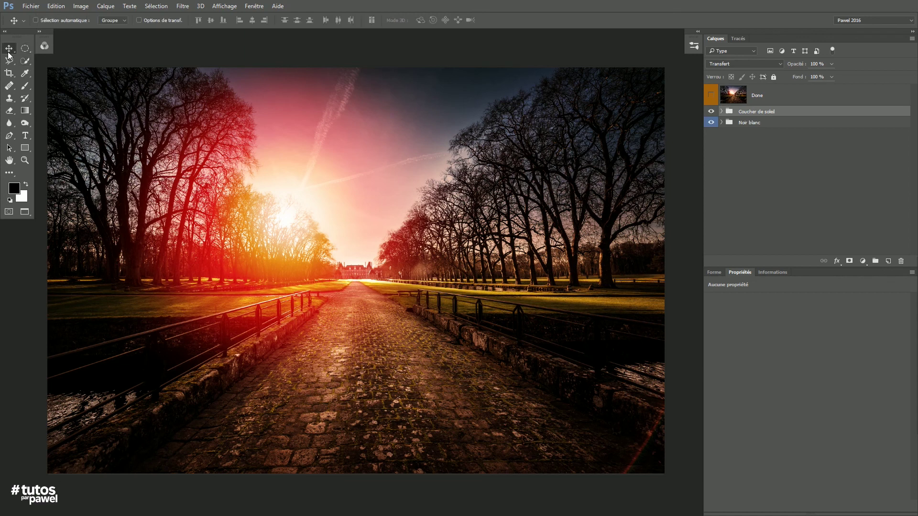